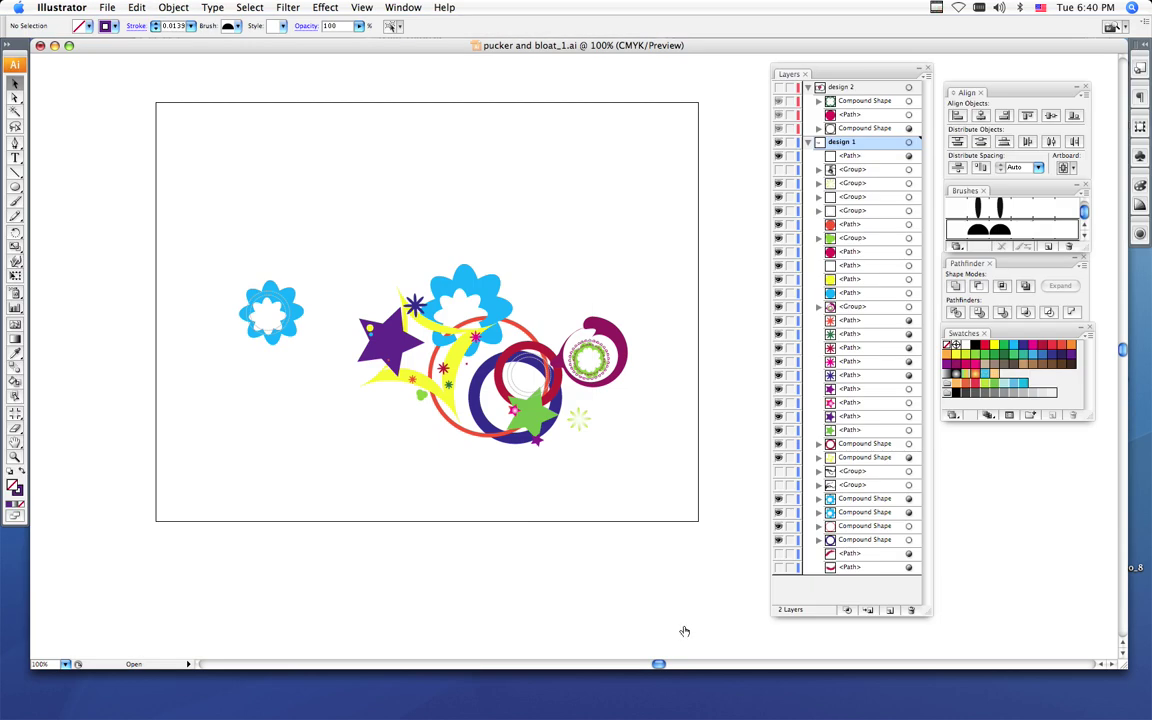
Briefly show the two black swirl vine groups, then hide them again and take the Pencil tool.
{"action": "left_click", "coordinate": [779, 472]}
{"action": "left_click", "coordinate": [779, 486]}
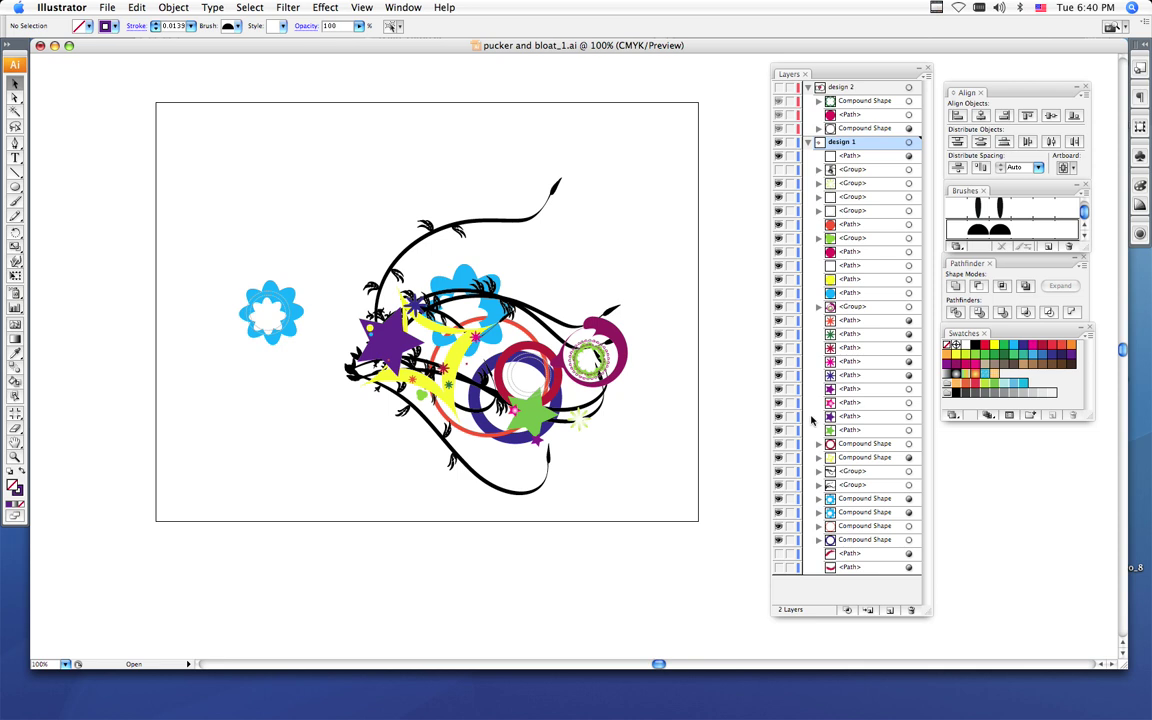
{"action": "left_click", "coordinate": [778, 471]}
{"action": "left_click", "coordinate": [779, 484]}
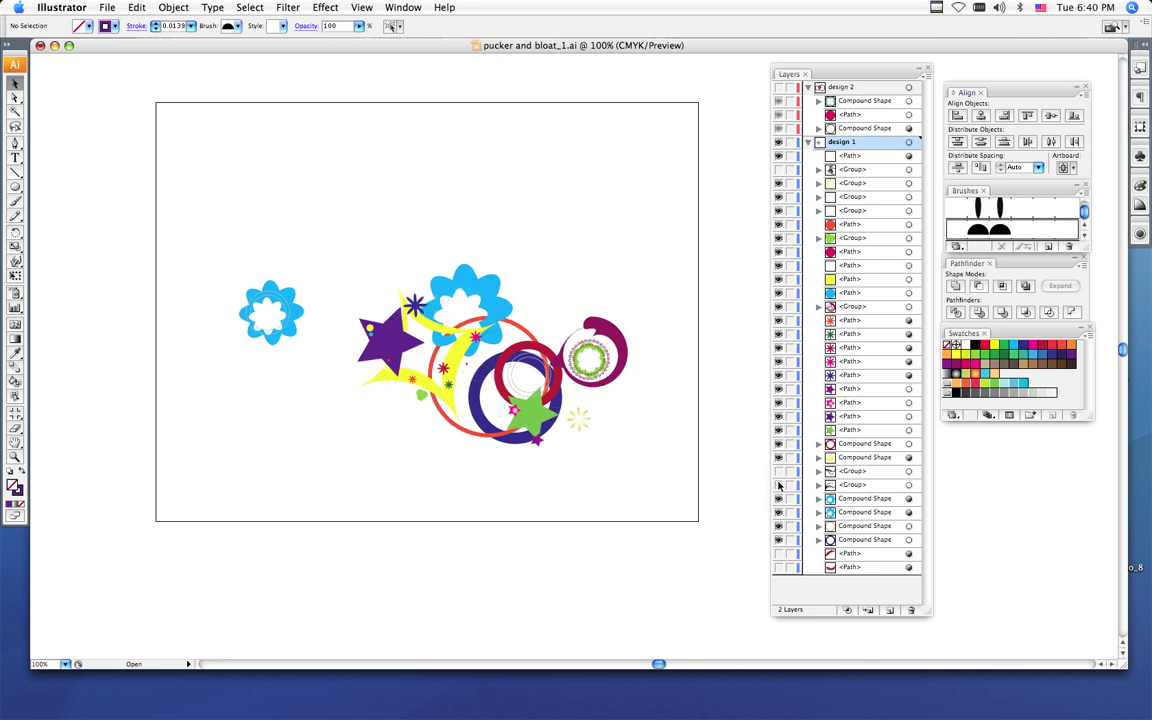
{"action": "left_click", "coordinate": [15, 215]}
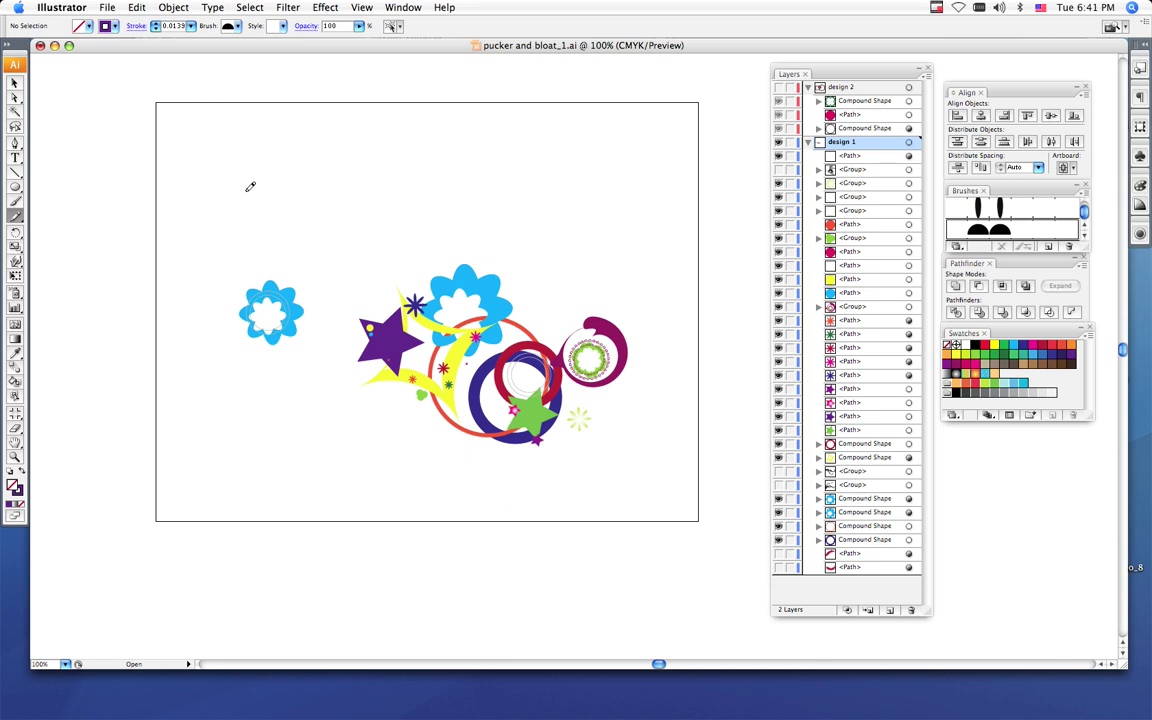
Draw a wavy freehand S-curve across the artboard top with fill None and a red stroke.
{"action": "mouse_move", "coordinate": [283, 252]}
{"action": "left_mouse_down"}
{"action": "mouse_move", "coordinate": [222, 179]}
{"action": "mouse_move", "coordinate": [289, 121]}
{"action": "mouse_move", "coordinate": [362, 157]}
{"action": "mouse_move", "coordinate": [447, 223]}
{"action": "mouse_move", "coordinate": [606, 148]}
{"action": "left_mouse_up"}
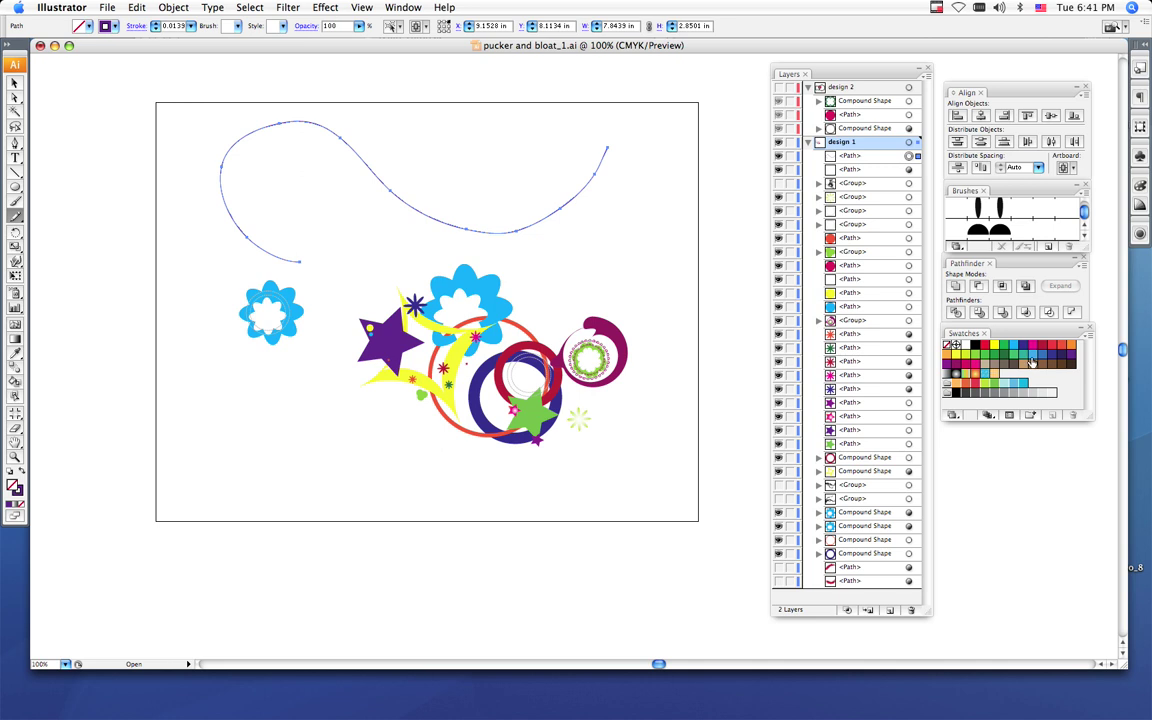
{"action": "left_click", "coordinate": [1050, 346]}
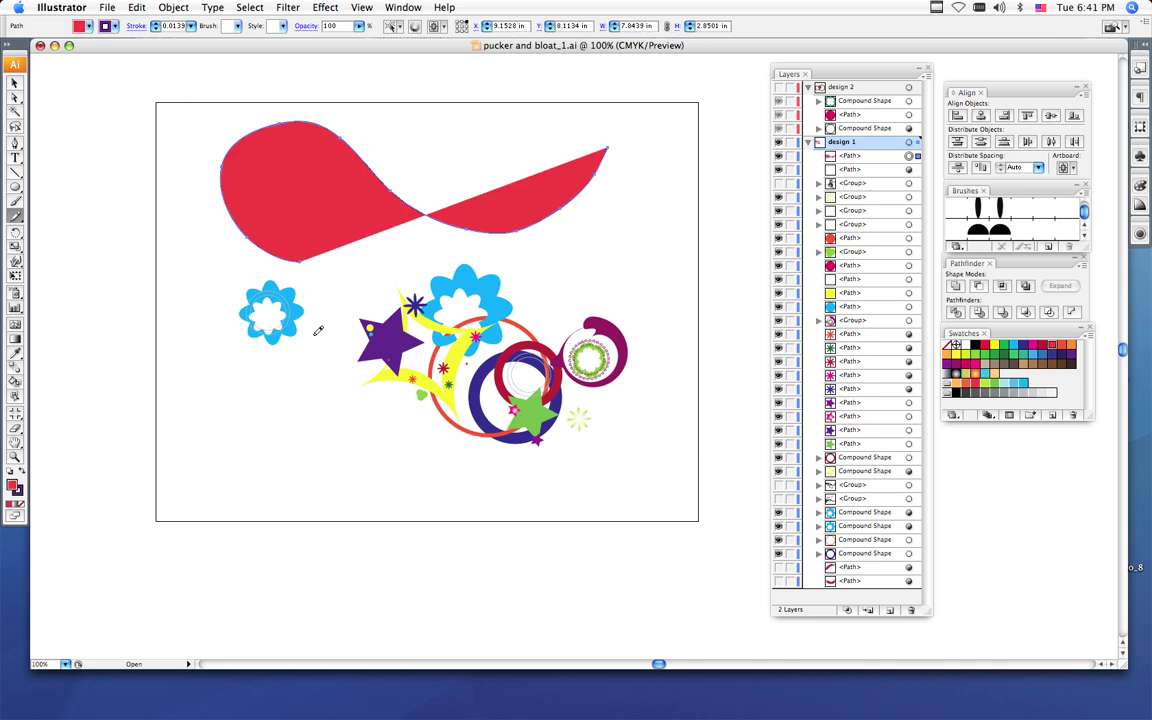
{"action": "left_click", "coordinate": [21, 481]}
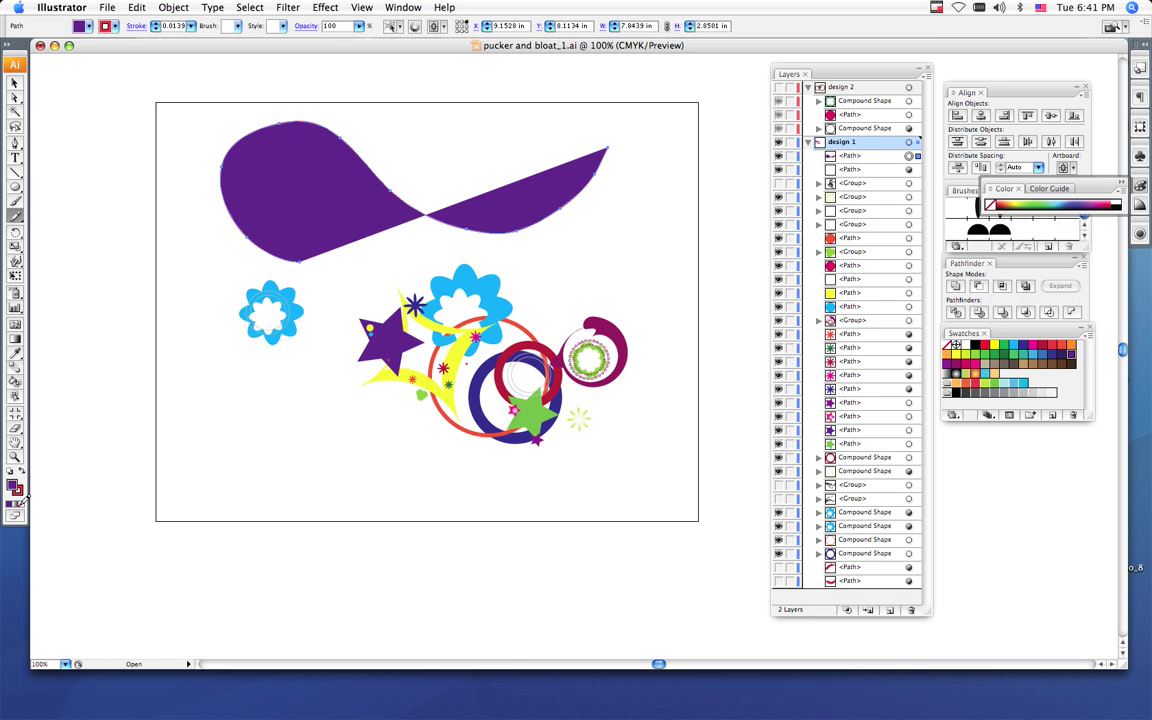
{"action": "left_click", "coordinate": [22, 503]}
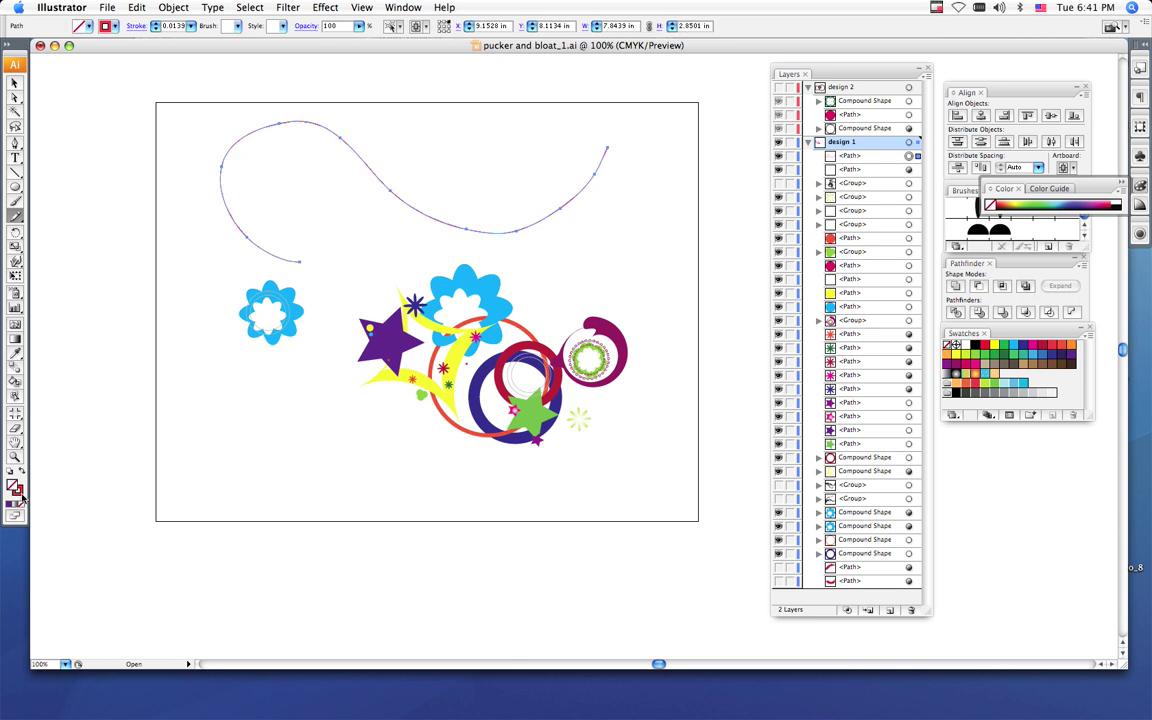
{"action": "left_click", "coordinate": [21, 493]}
{"action": "left_click", "coordinate": [965, 190]}
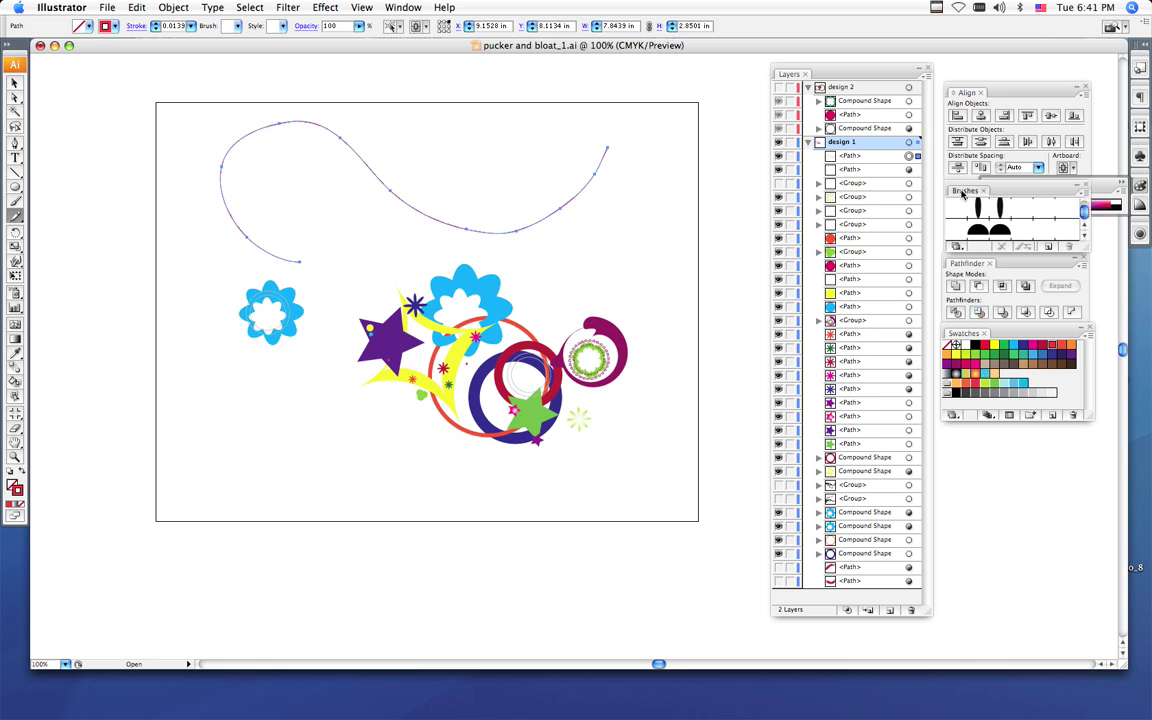
Load the themeatgrinder_grunge_brushes_2a library and enlarge its panel to show all brushes.
{"action": "left_click", "coordinate": [1086, 192]}
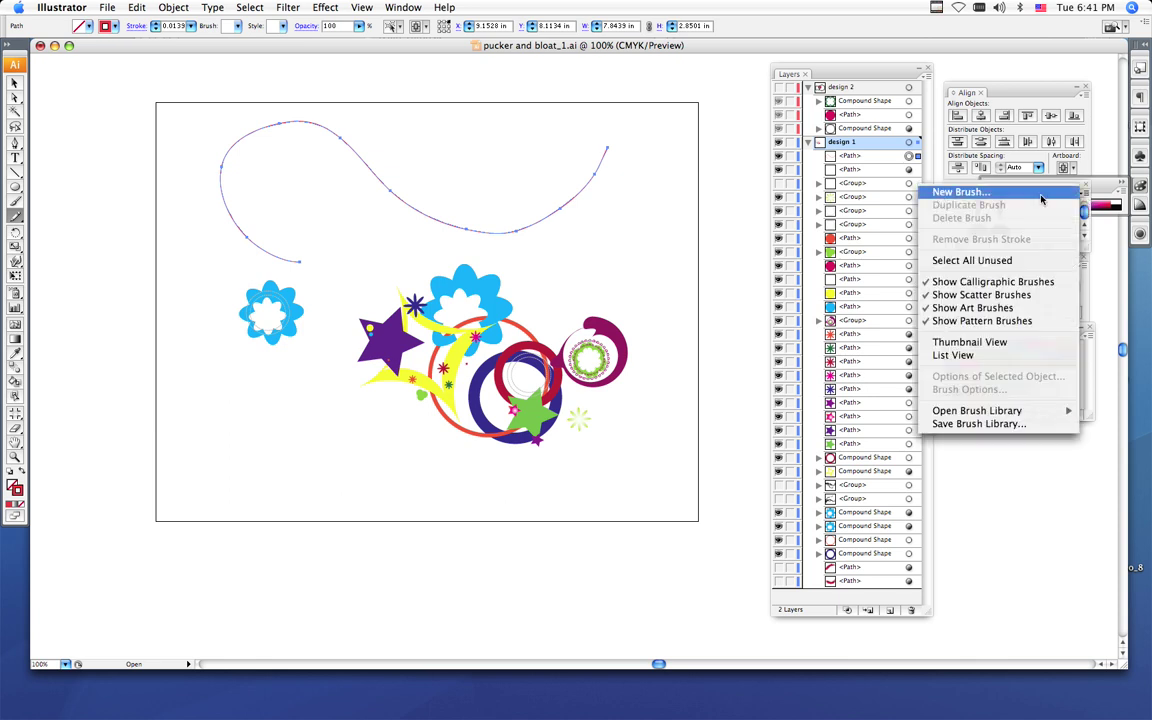
{"action": "mouse_move", "coordinate": [1007, 410]}
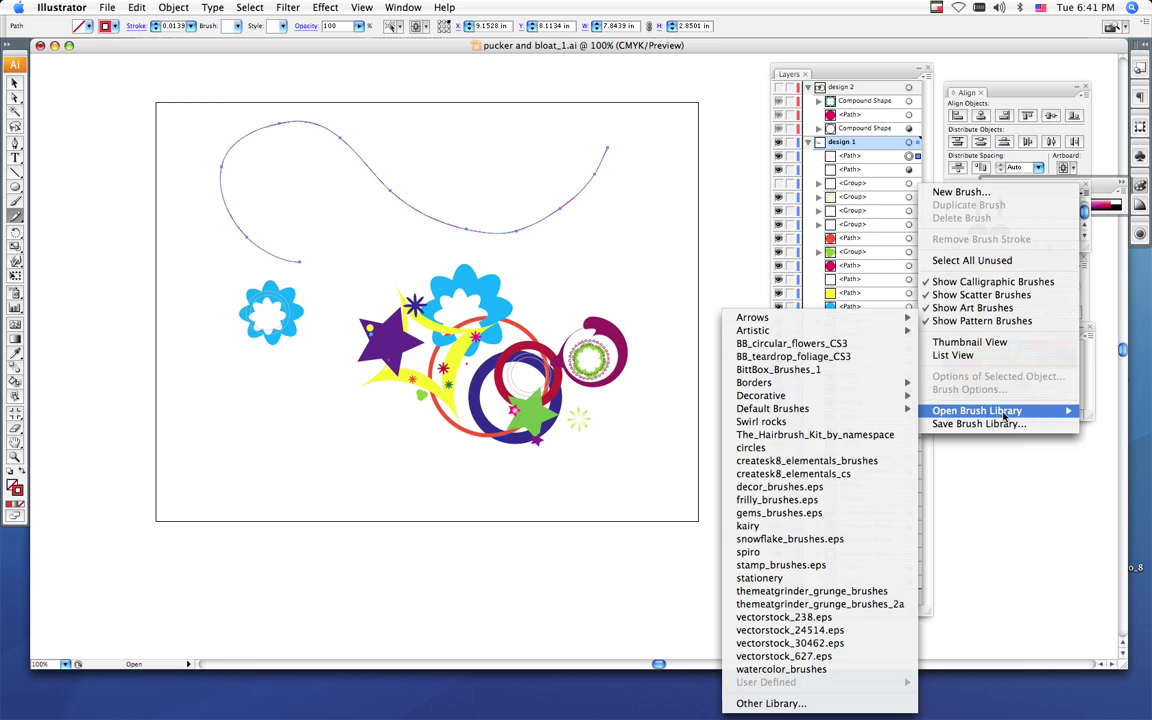
{"action": "left_click", "coordinate": [853, 605]}
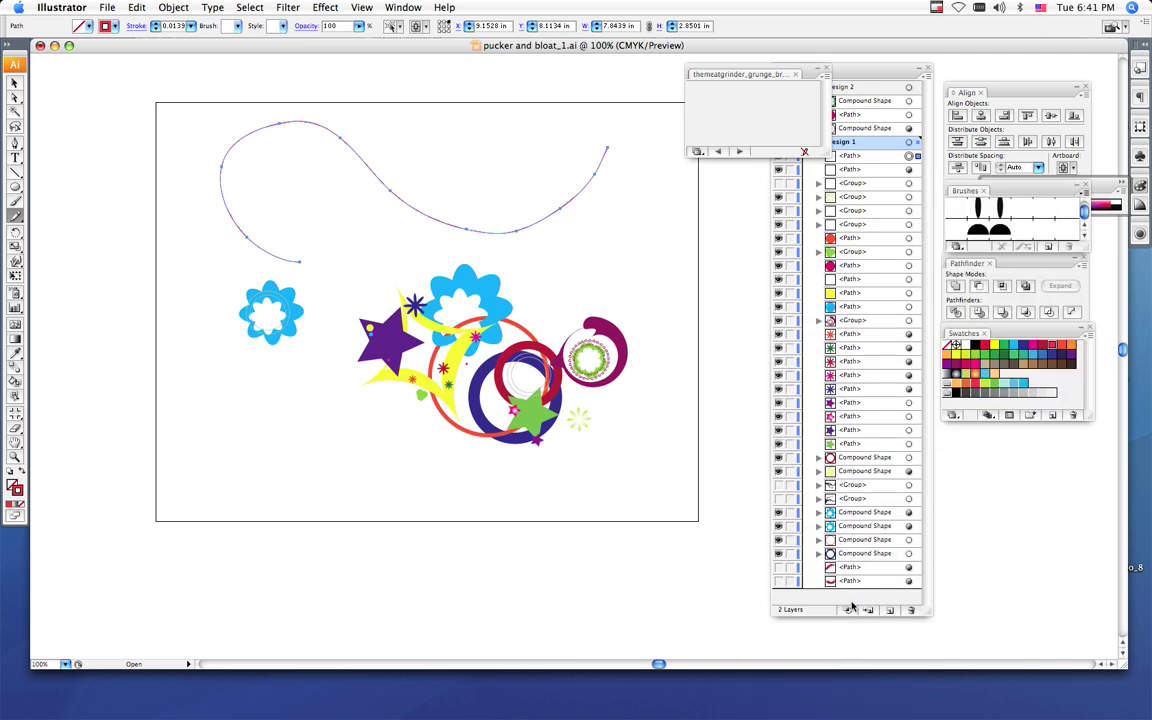
{"action": "mouse_move", "coordinate": [824, 152]}
{"action": "left_mouse_down"}
{"action": "mouse_move", "coordinate": [868, 170]}
{"action": "mouse_move", "coordinate": [877, 290]}
{"action": "mouse_move", "coordinate": [882, 419]}
{"action": "mouse_move", "coordinate": [838, 497]}
{"action": "left_mouse_up"}
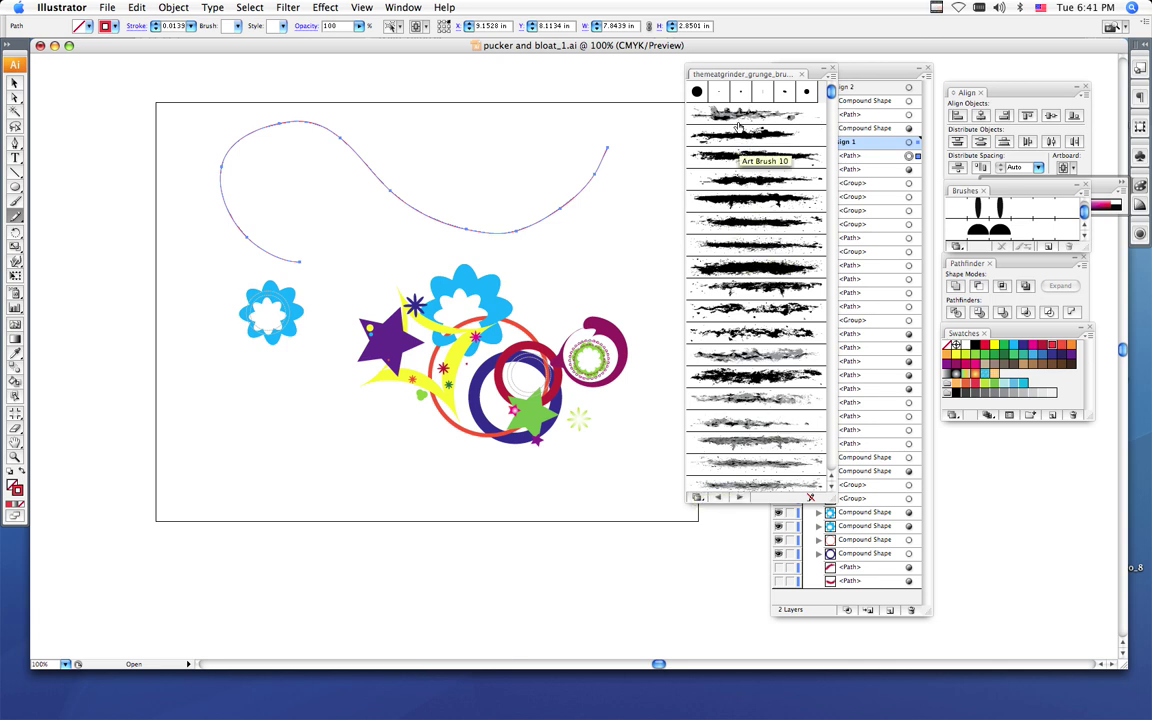
Float the Brushes panel, try several grunge brushes on the curve, and end on a dense heavy one.
{"action": "mouse_move", "coordinate": [967, 193]}
{"action": "left_mouse_down"}
{"action": "mouse_move", "coordinate": [644, 138]}
{"action": "mouse_move", "coordinate": [525, 70]}
{"action": "mouse_move", "coordinate": [540, 80]}
{"action": "left_mouse_up"}
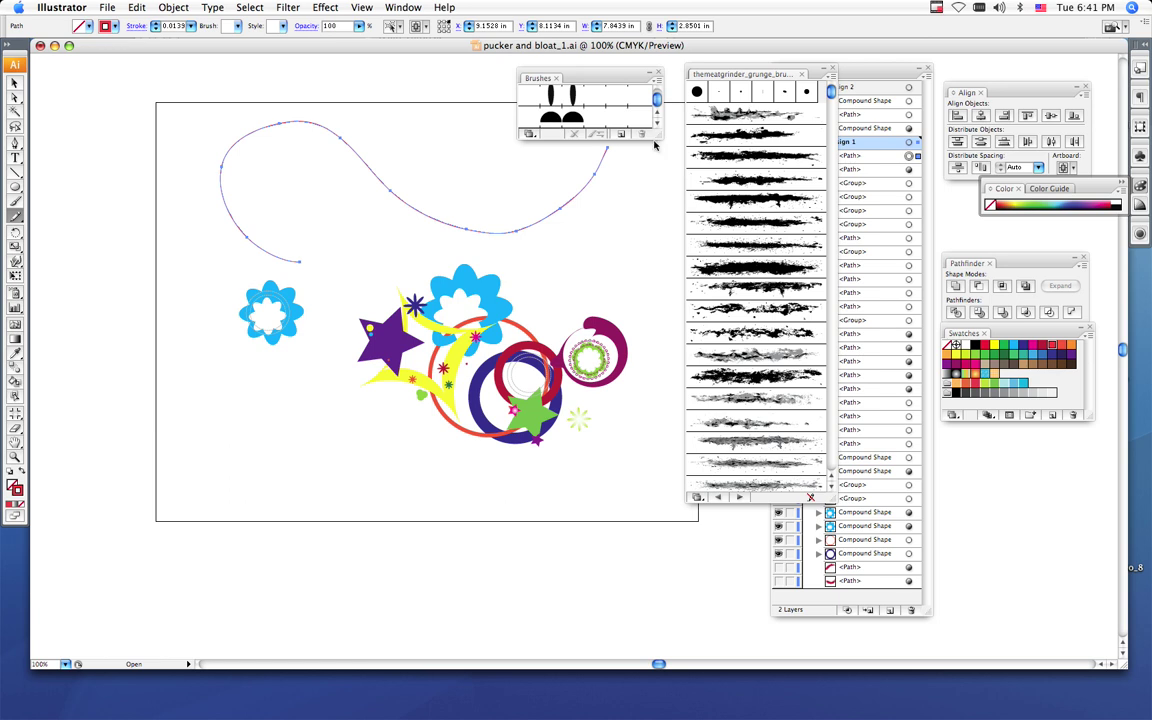
{"action": "left_click_drag", "start_coordinate": [661, 140], "coordinate": [655, 300]}
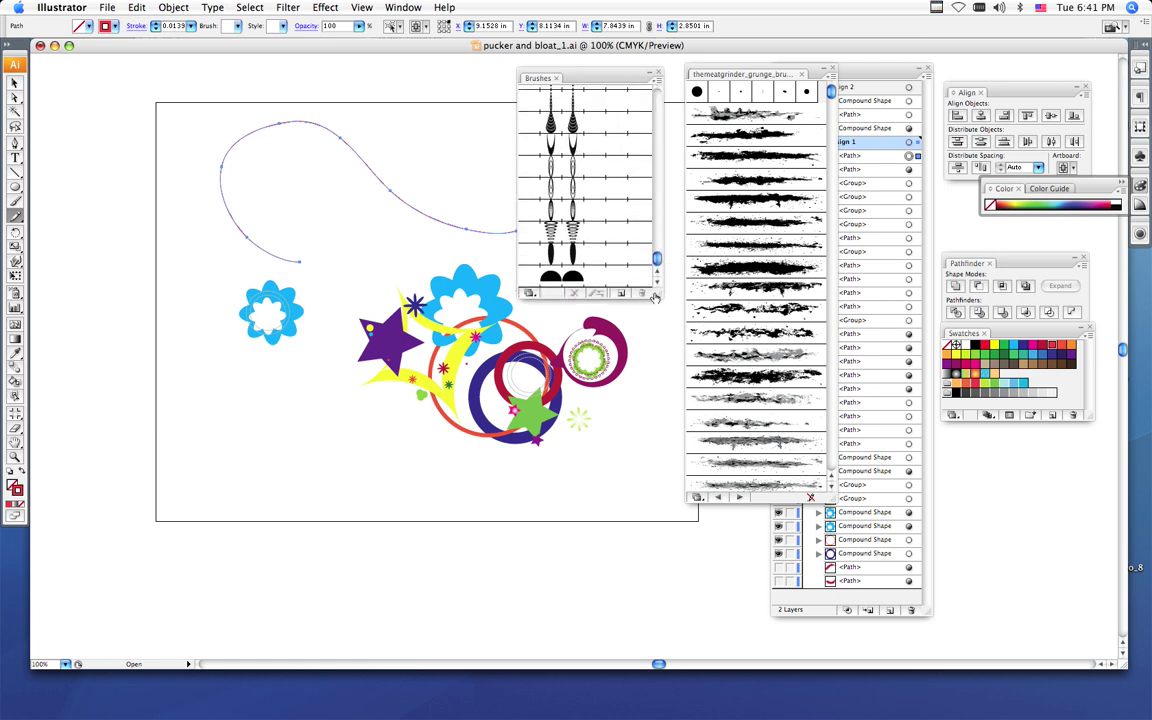
{"action": "left_click", "coordinate": [738, 145]}
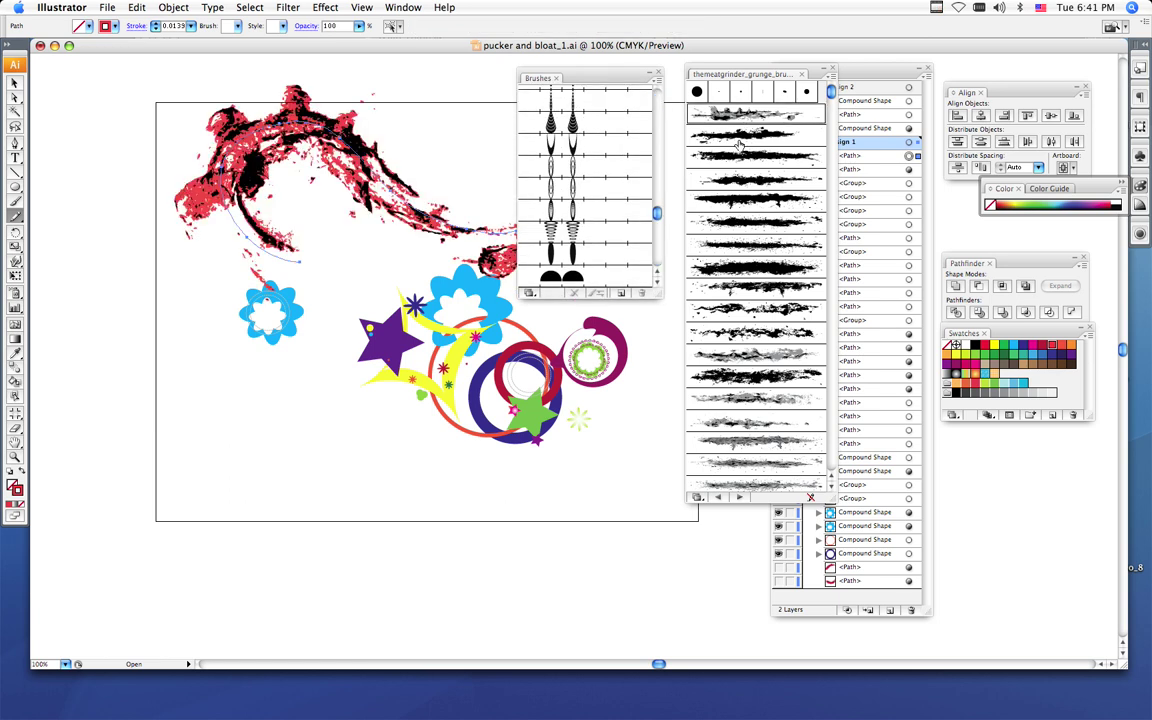
{"action": "left_click", "coordinate": [738, 138]}
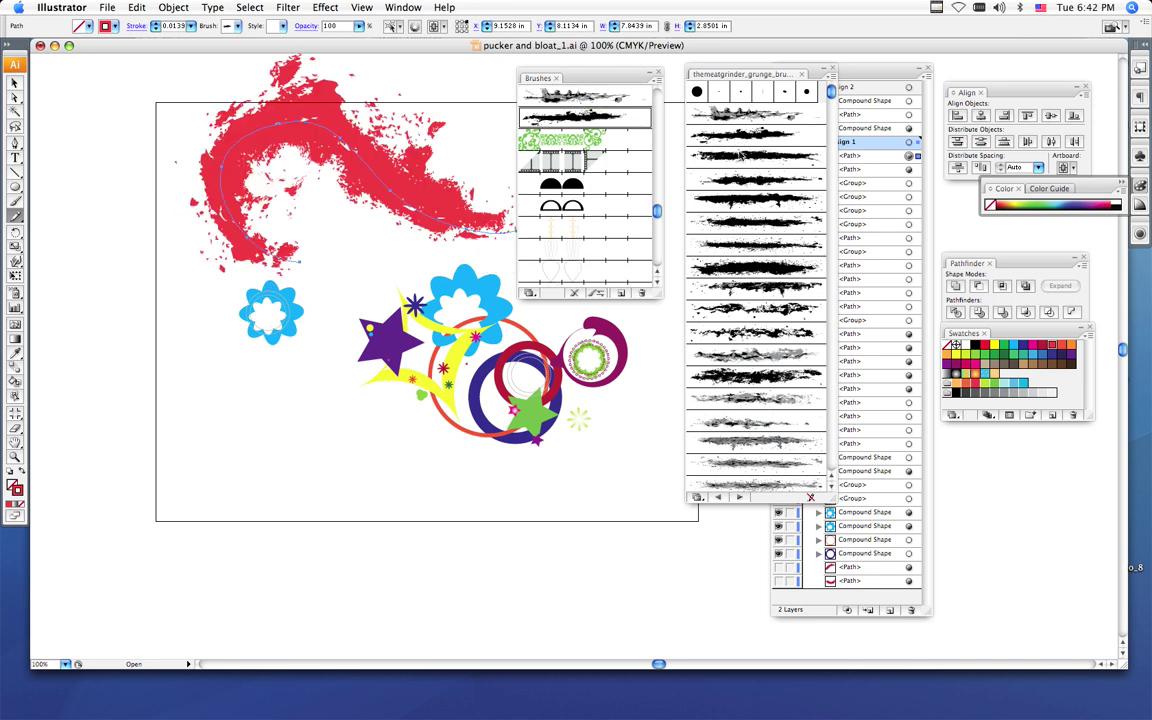
{"action": "left_click", "coordinate": [742, 160]}
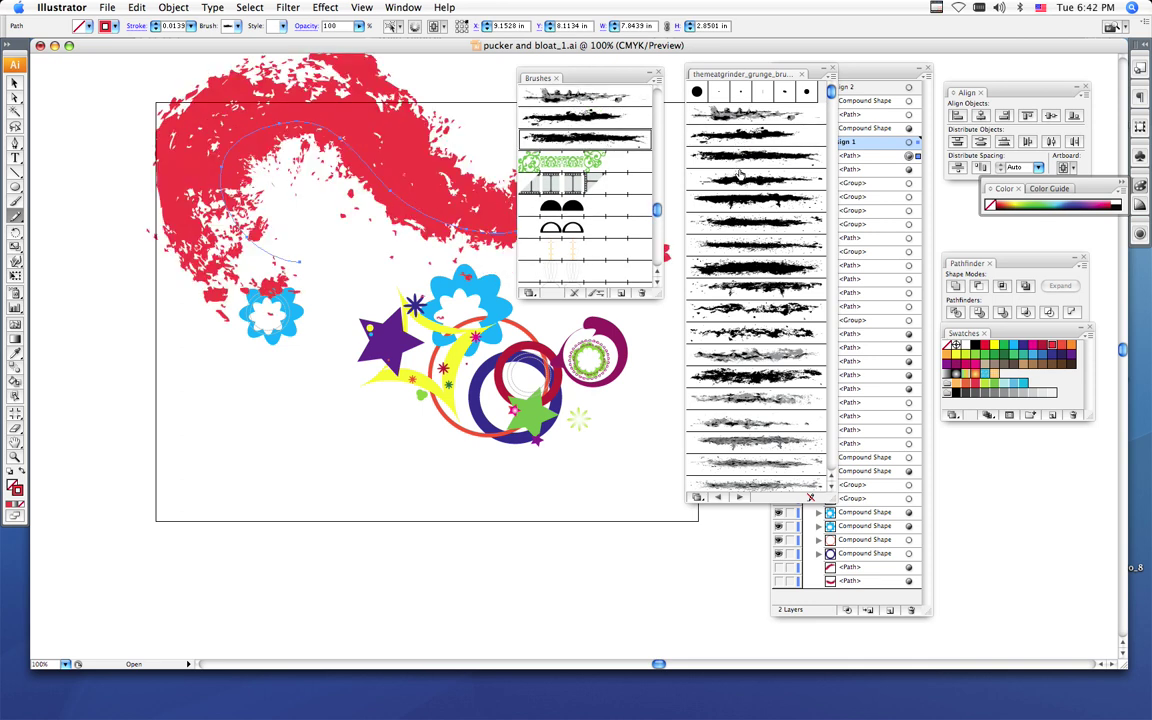
{"action": "left_click", "coordinate": [750, 226]}
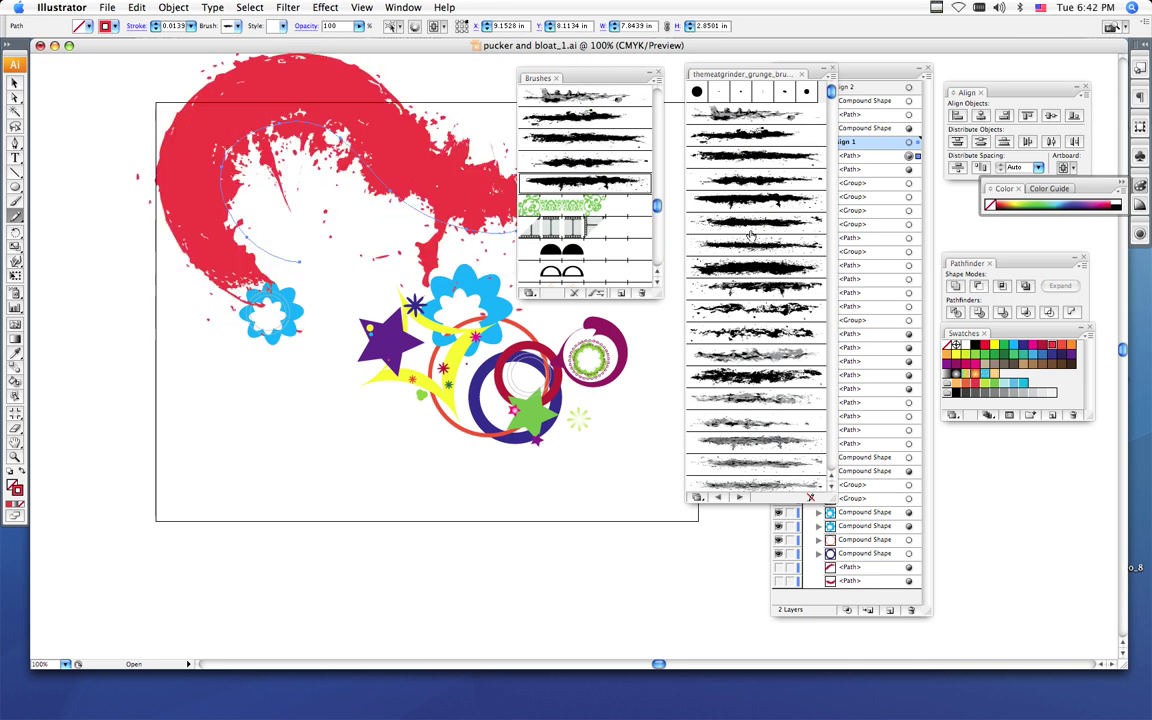
{"action": "left_click", "coordinate": [750, 246]}
{"action": "left_click", "coordinate": [750, 268]}
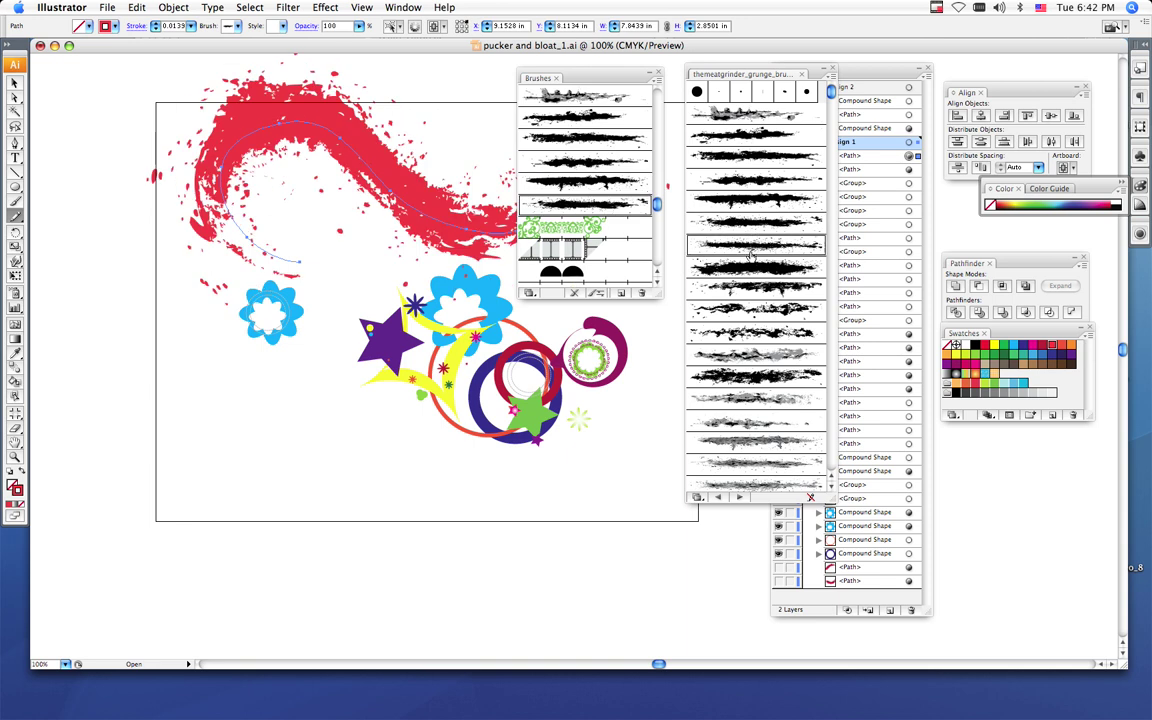
{"action": "left_click", "coordinate": [720, 290]}
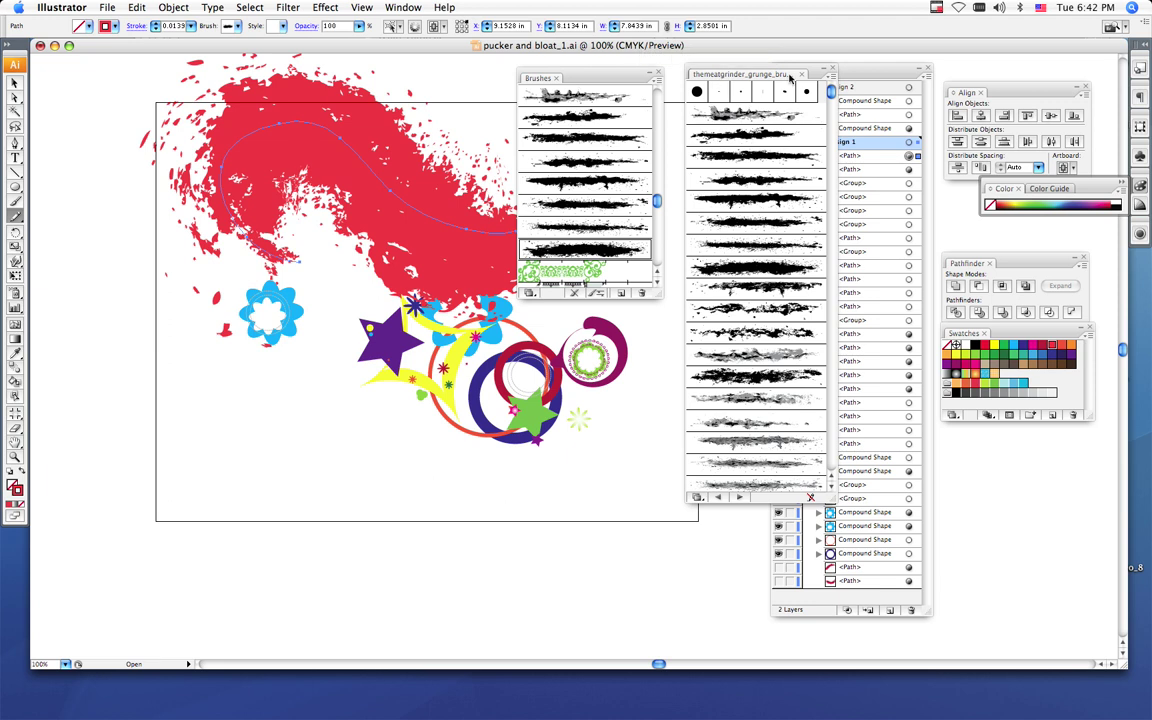
Close the grunge brush library and reposition the Brushes panel.
{"action": "left_click", "coordinate": [832, 70]}
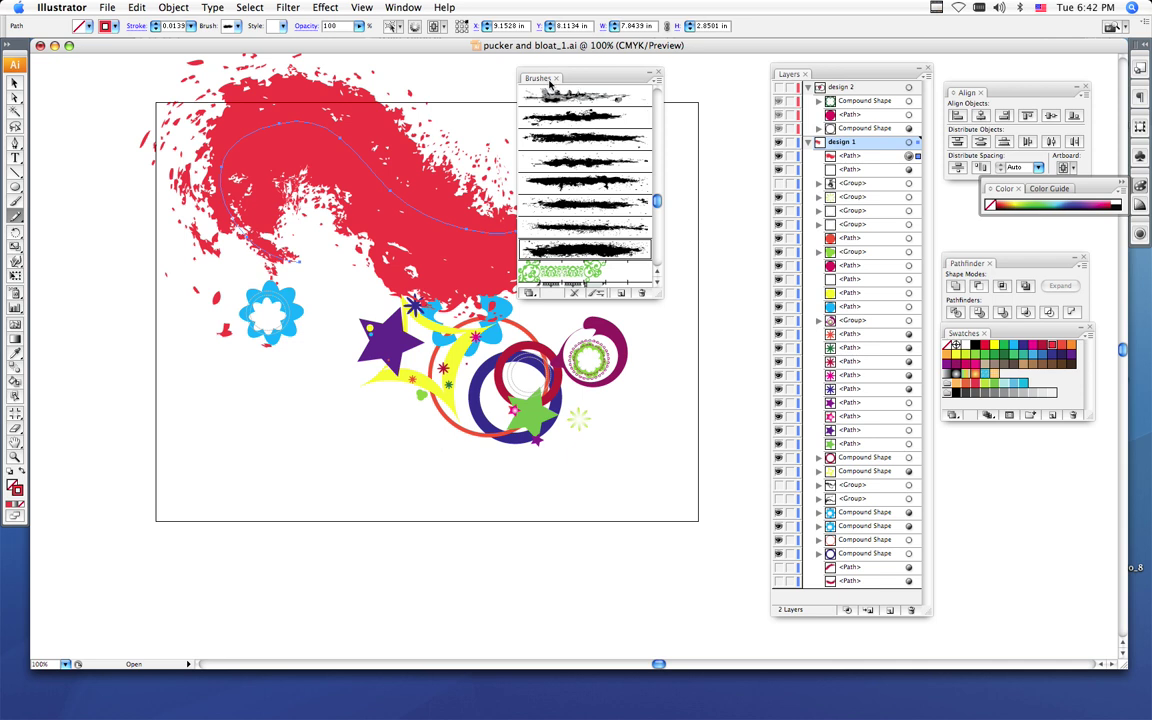
{"action": "left_click_drag", "start_coordinate": [543, 77], "coordinate": [649, 75]}
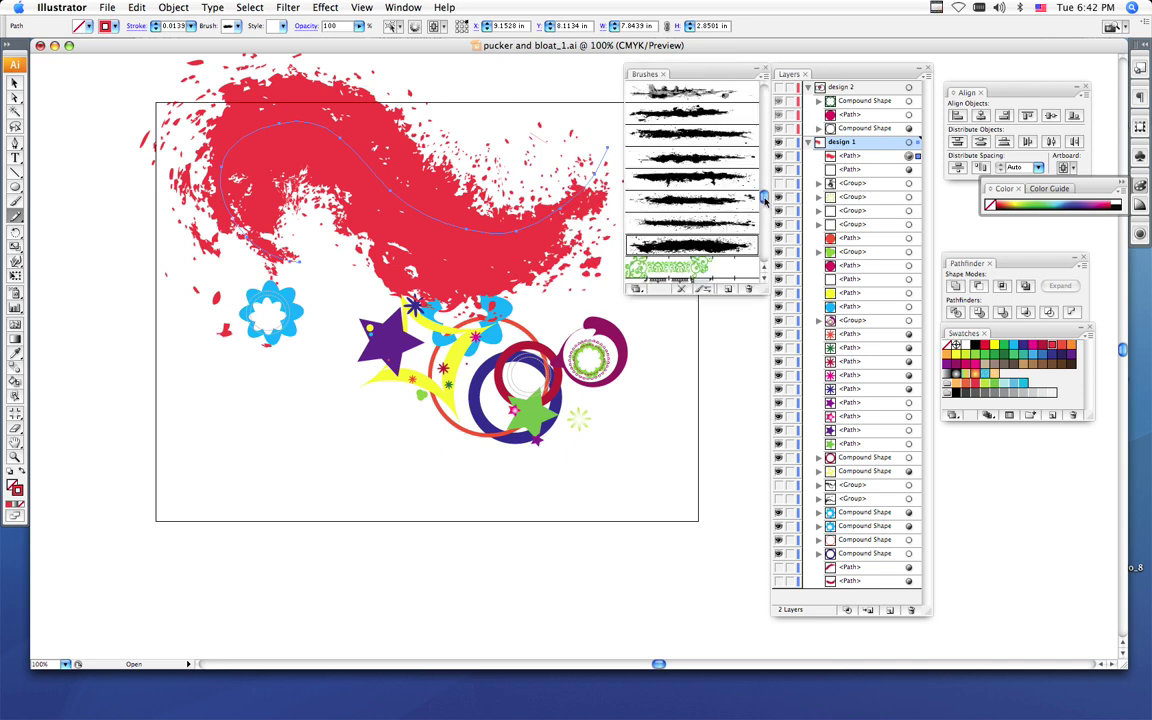
{"action": "mouse_move", "coordinate": [764, 199]}
{"action": "left_mouse_down"}
{"action": "mouse_move", "coordinate": [770, 225]}
{"action": "mouse_move", "coordinate": [778, 197]}
{"action": "left_mouse_up"}
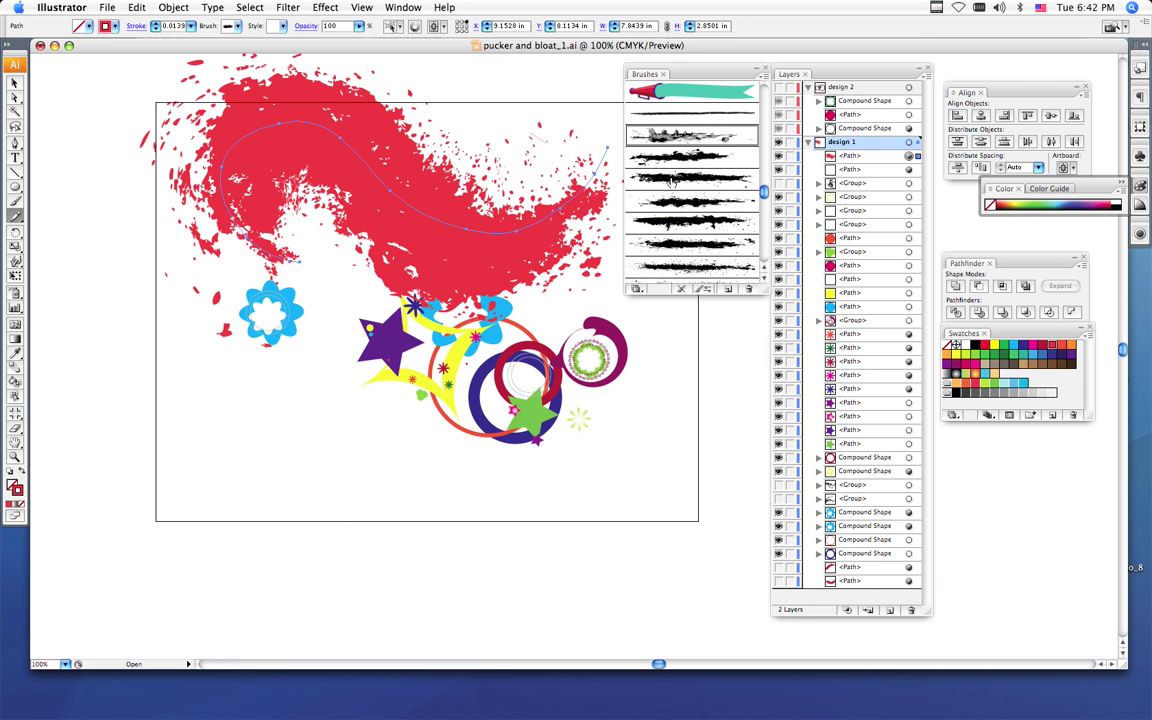
Try several brushes on the curve, settling on the wide Art Brush 21 splatter.
{"action": "left_click", "coordinate": [660, 136]}
{"action": "left_click", "coordinate": [665, 157]}
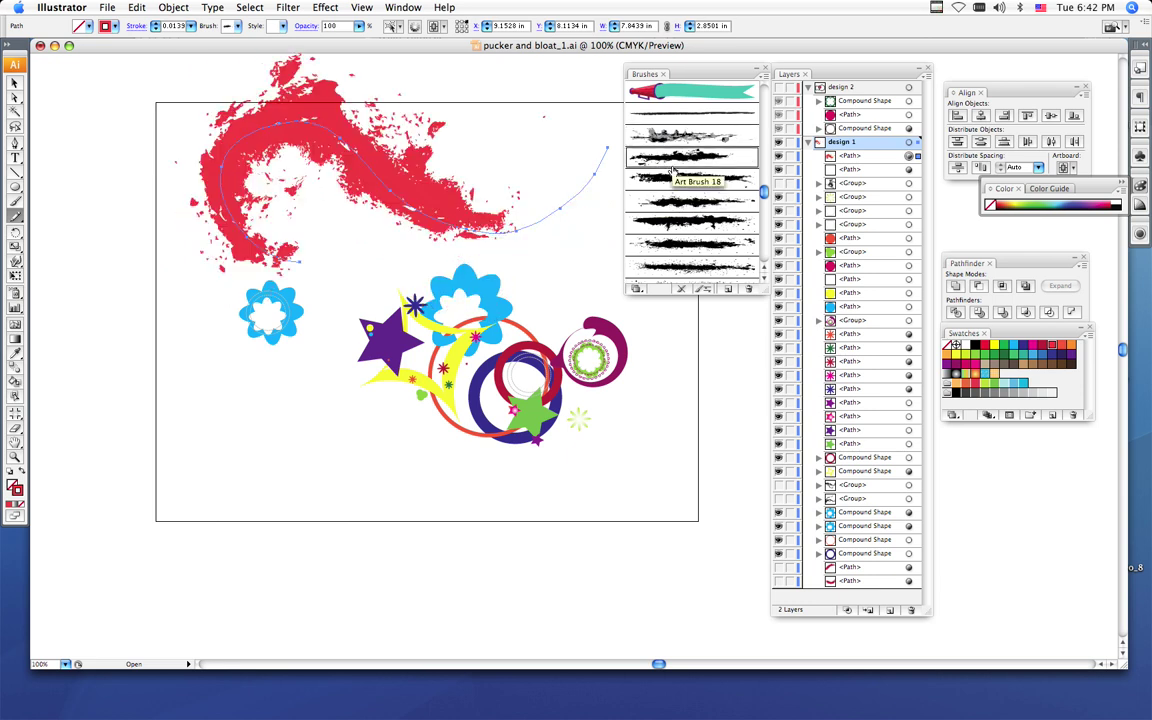
{"action": "left_click", "coordinate": [657, 180]}
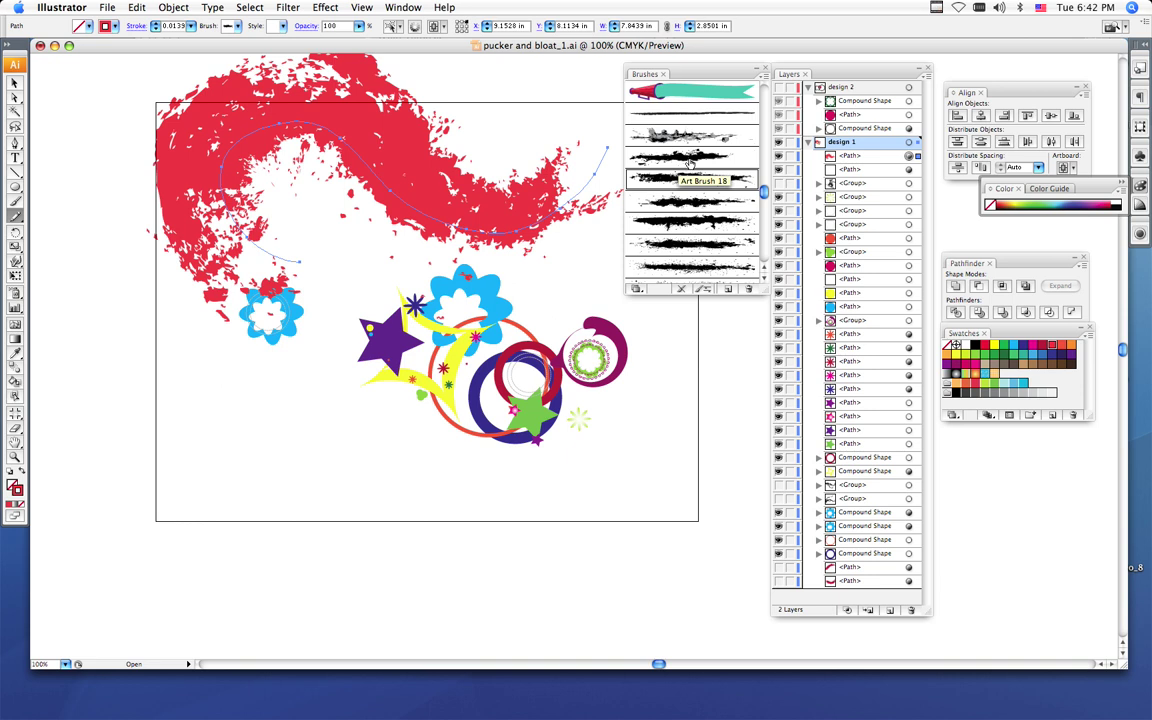
{"action": "left_click", "coordinate": [650, 115]}
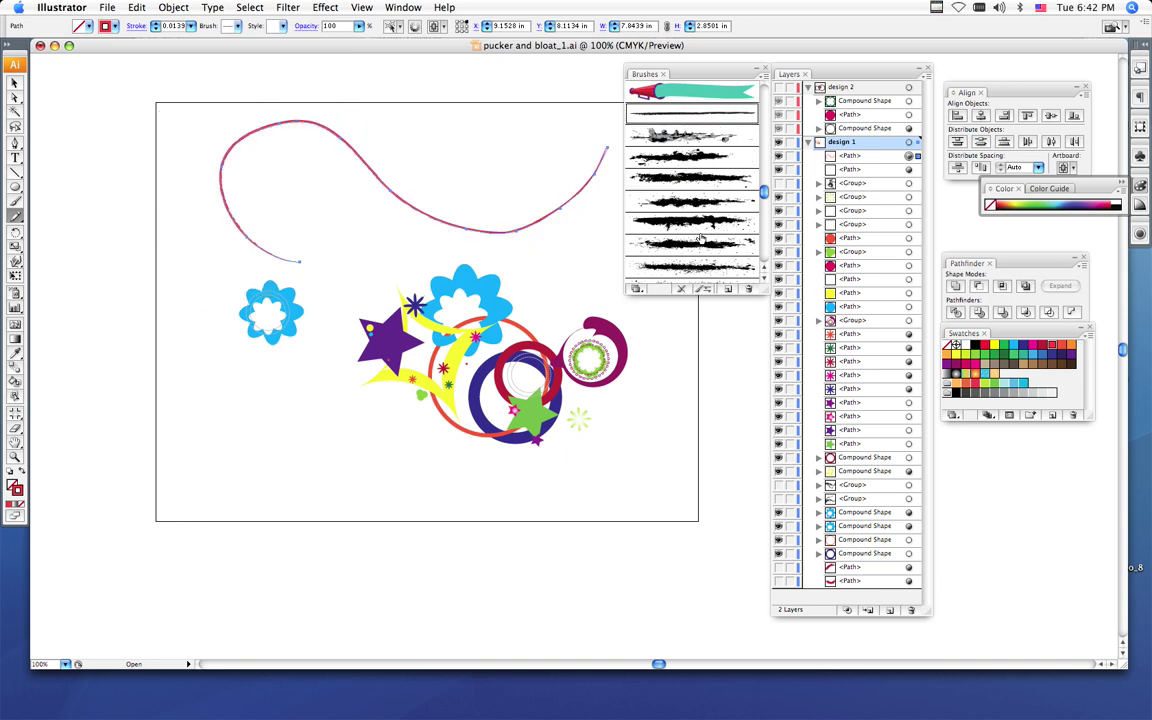
{"action": "left_click", "coordinate": [724, 270]}
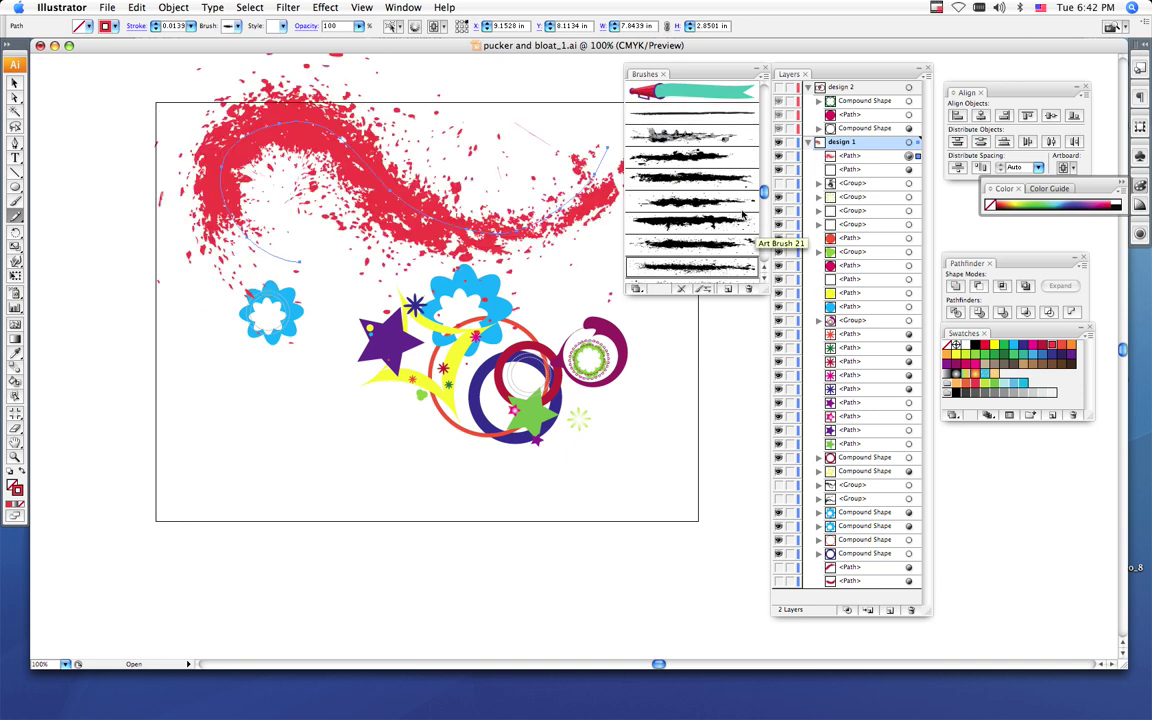
{"action": "left_click", "coordinate": [764, 74]}
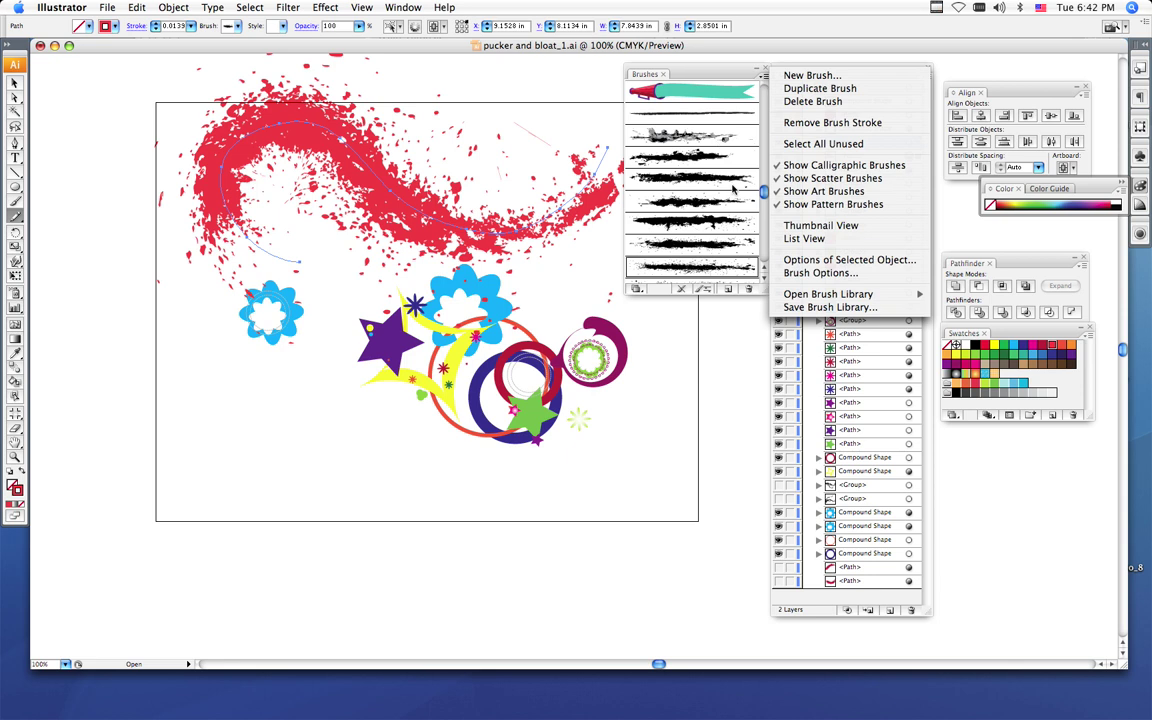
Open the Swirl rocks brush library and enlarge its panel.
{"action": "mouse_move", "coordinate": [800, 298]}
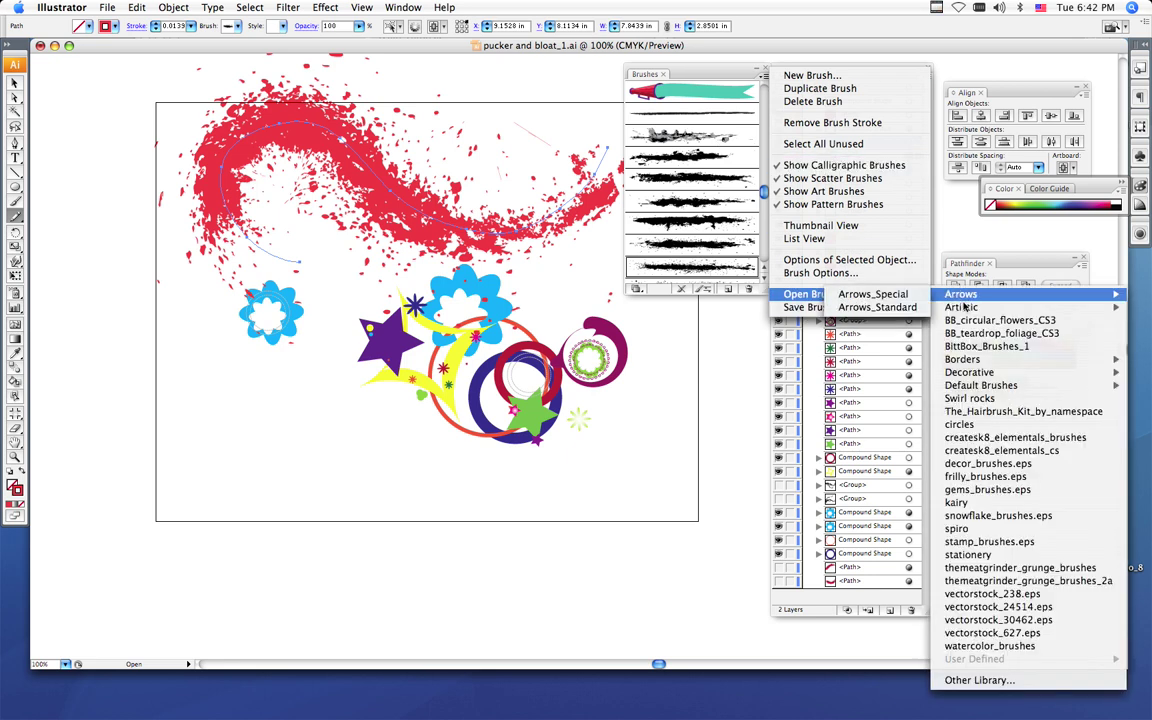
{"action": "left_click", "coordinate": [1031, 401]}
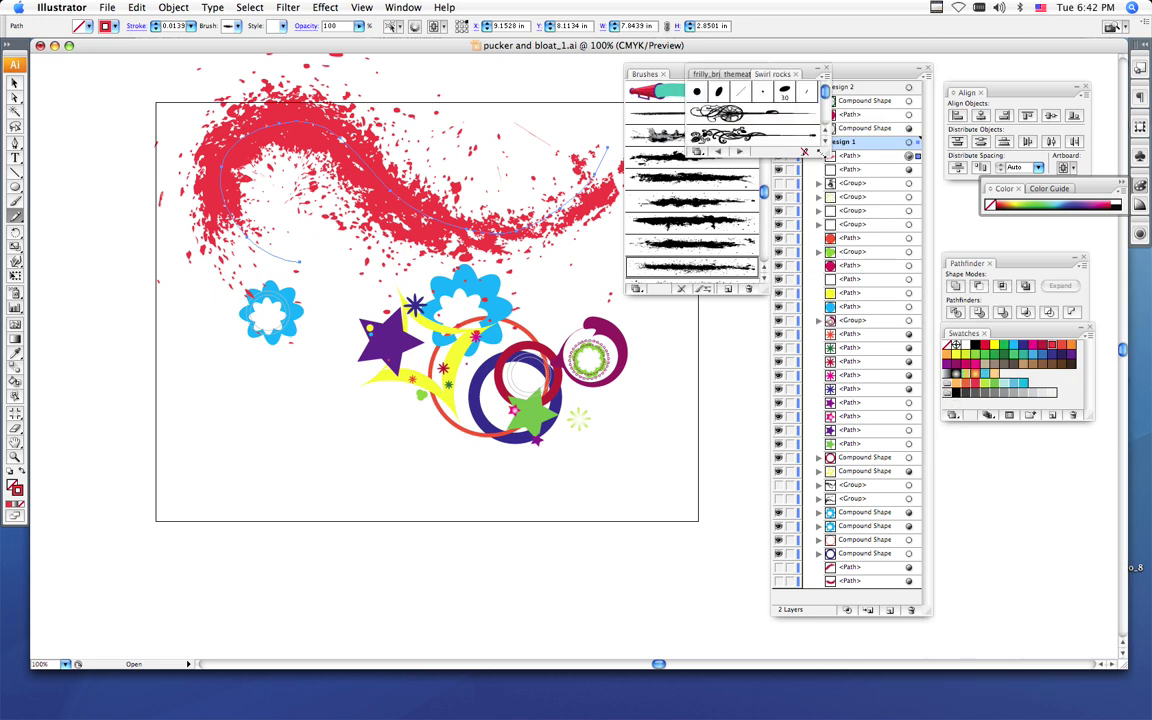
{"action": "left_click_drag", "start_coordinate": [812, 156], "coordinate": [834, 527]}
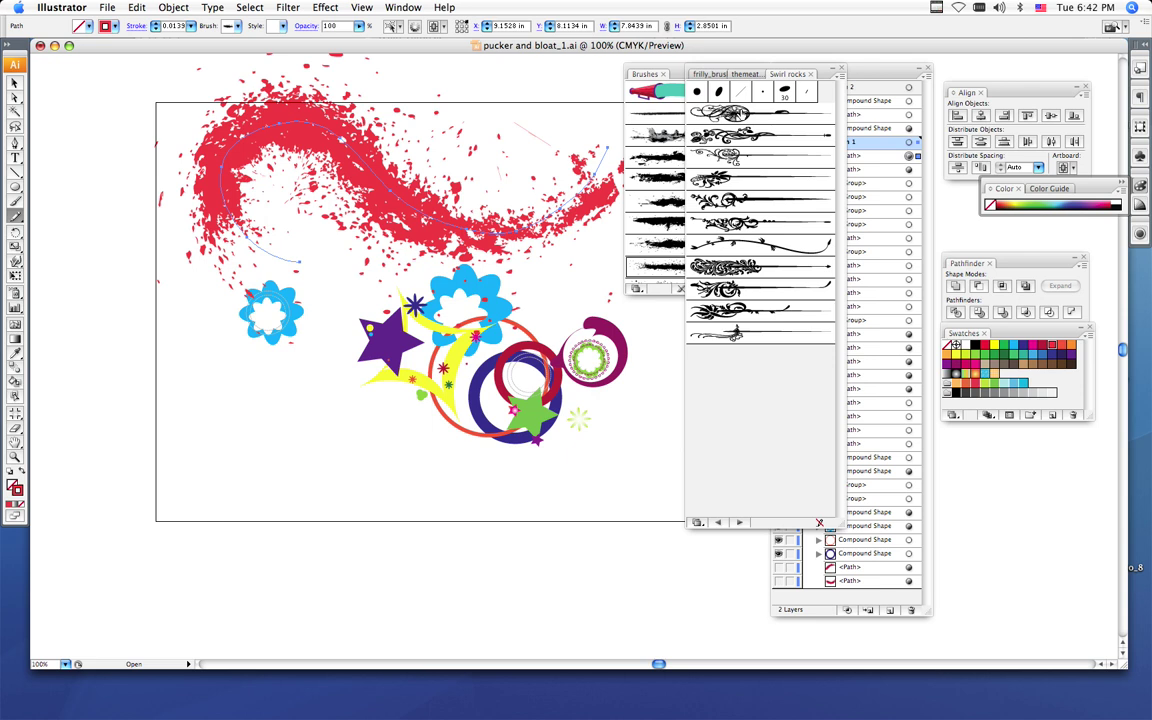
Try several swirl brushes on the curve, settling on the black flourished Art Brush 7.
{"action": "left_click", "coordinate": [733, 113]}
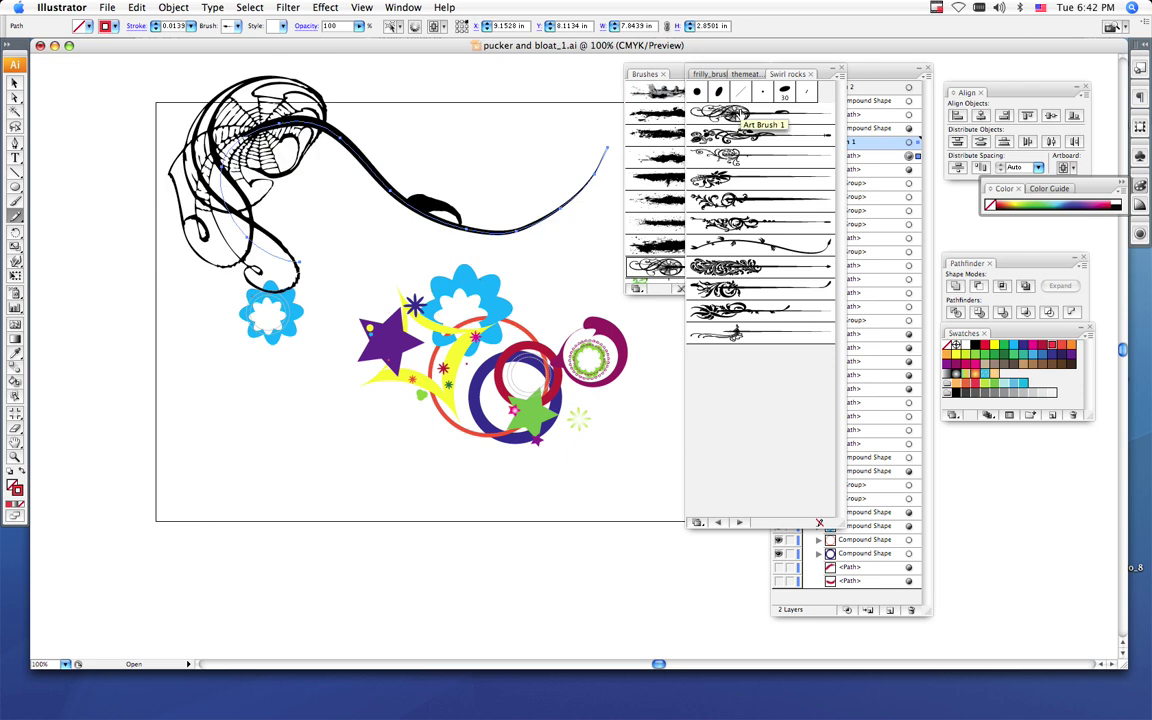
{"action": "left_click", "coordinate": [728, 140]}
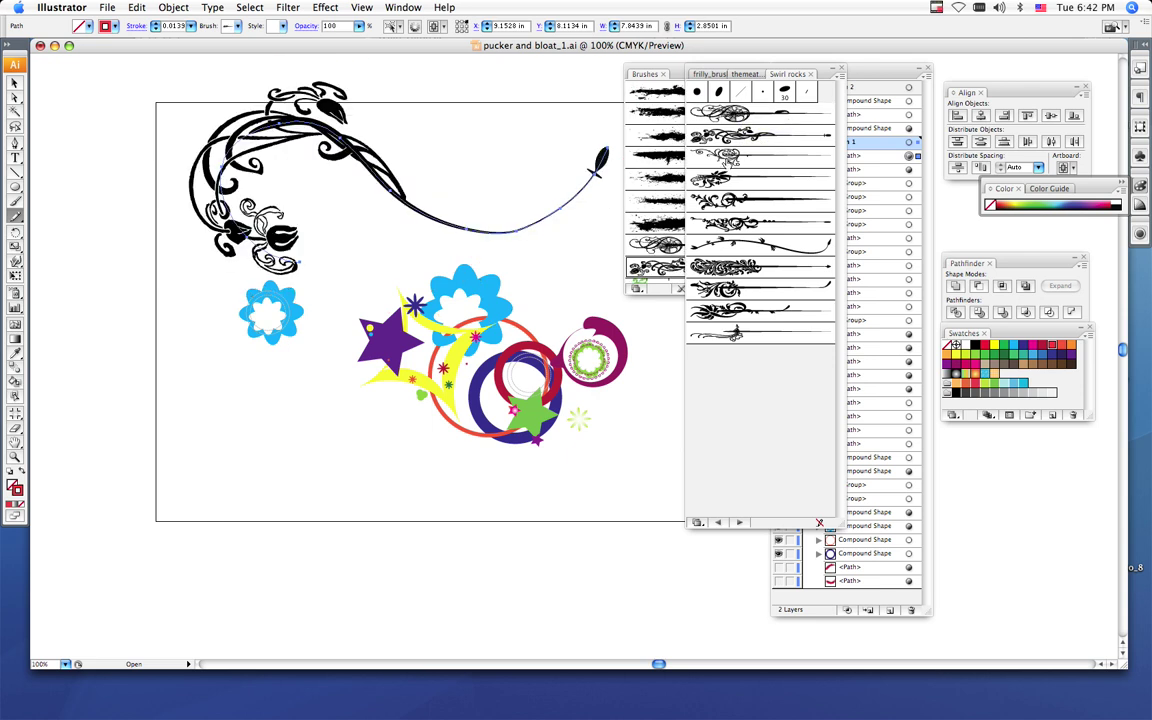
{"action": "left_click", "coordinate": [729, 157]}
{"action": "left_click", "coordinate": [729, 178]}
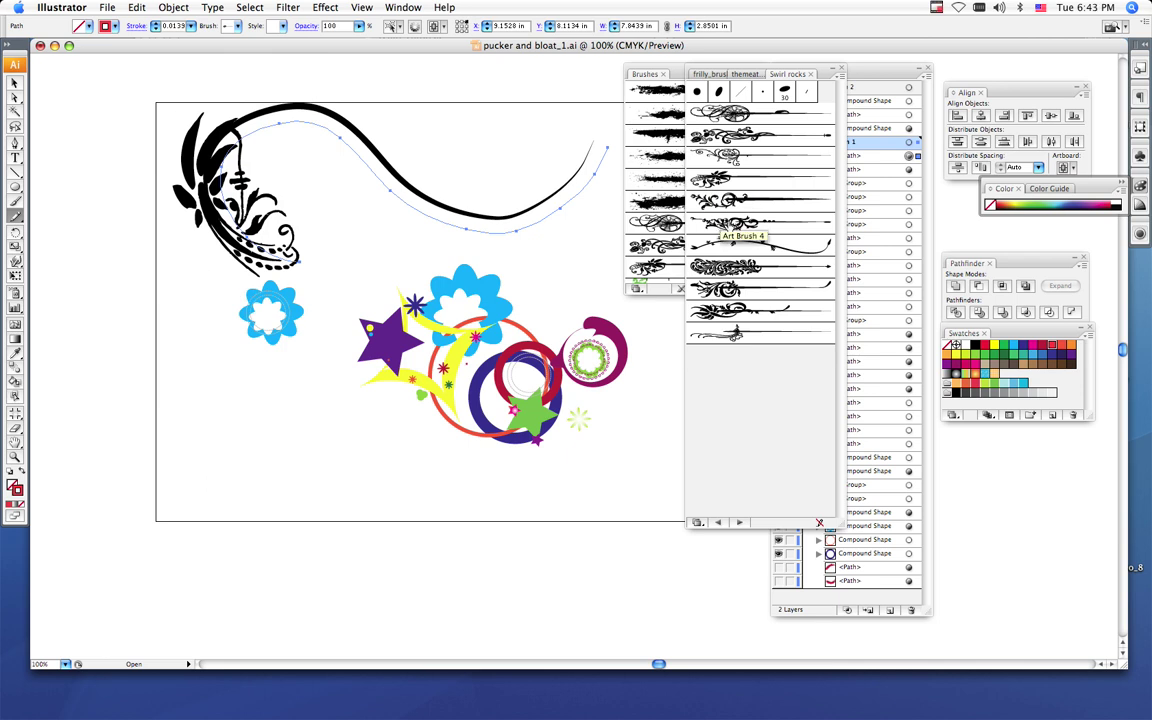
{"action": "left_click", "coordinate": [727, 228]}
{"action": "left_click", "coordinate": [733, 250]}
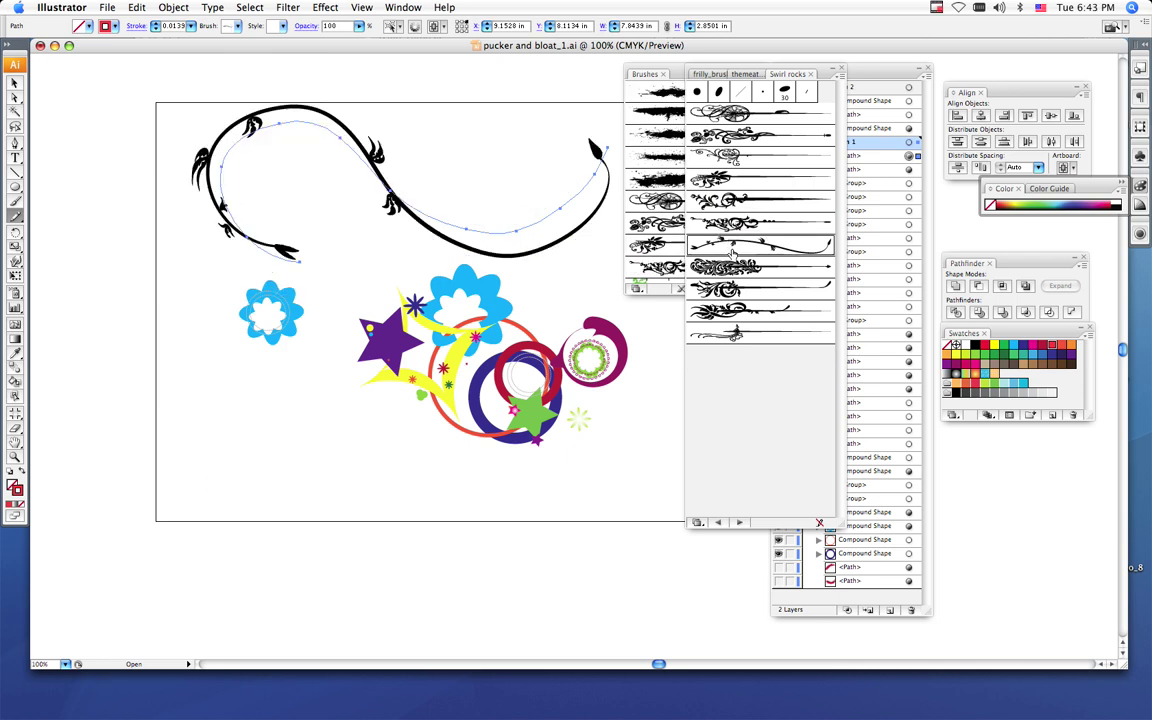
{"action": "left_click", "coordinate": [735, 267]}
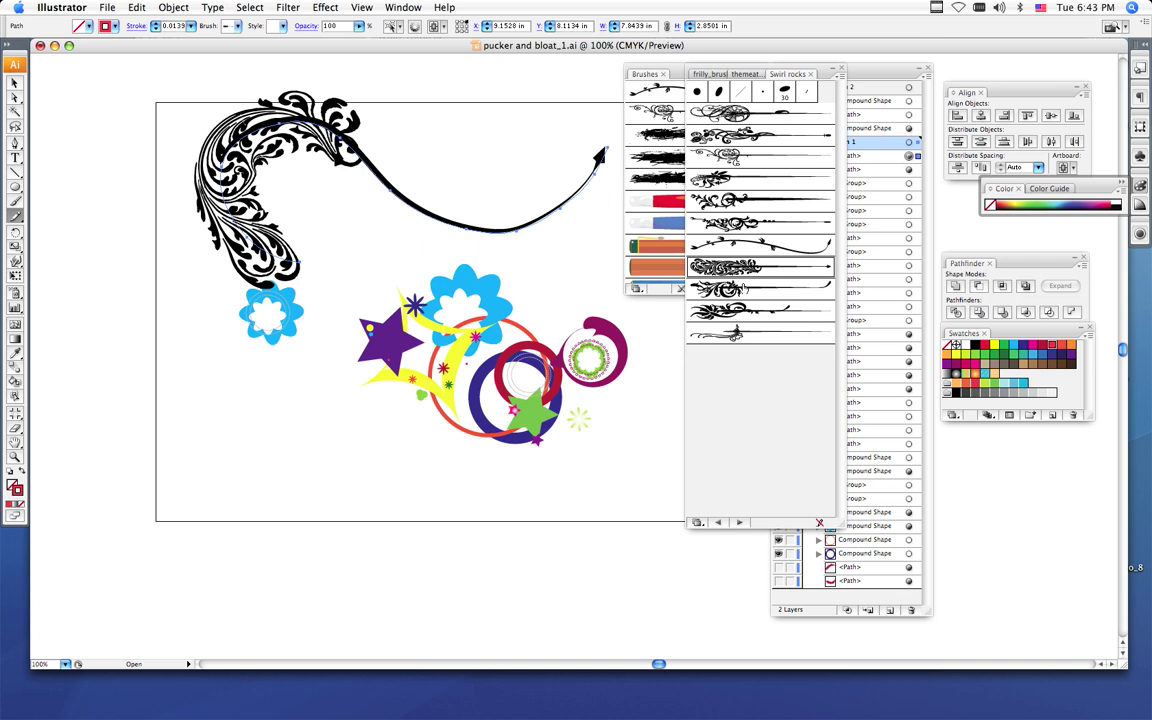
{"action": "left_click", "coordinate": [740, 289]}
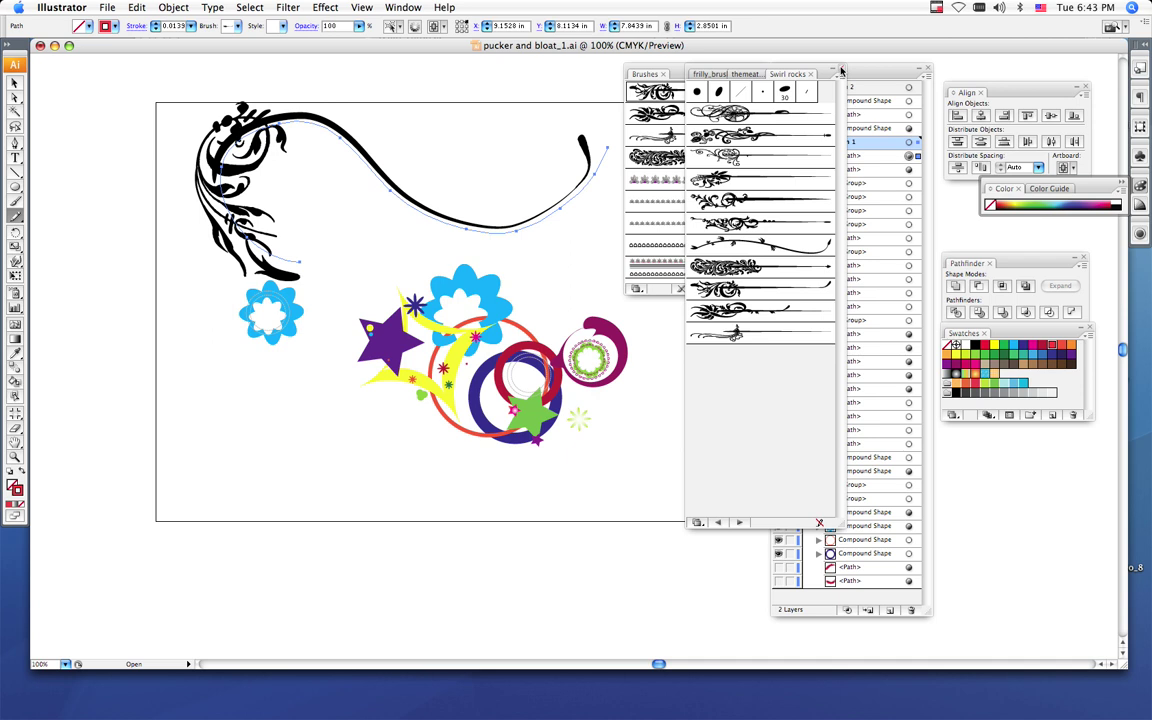
Close the Swirl rocks library and load the createsk8_elementals_brushes library.
{"action": "left_click", "coordinate": [842, 71]}
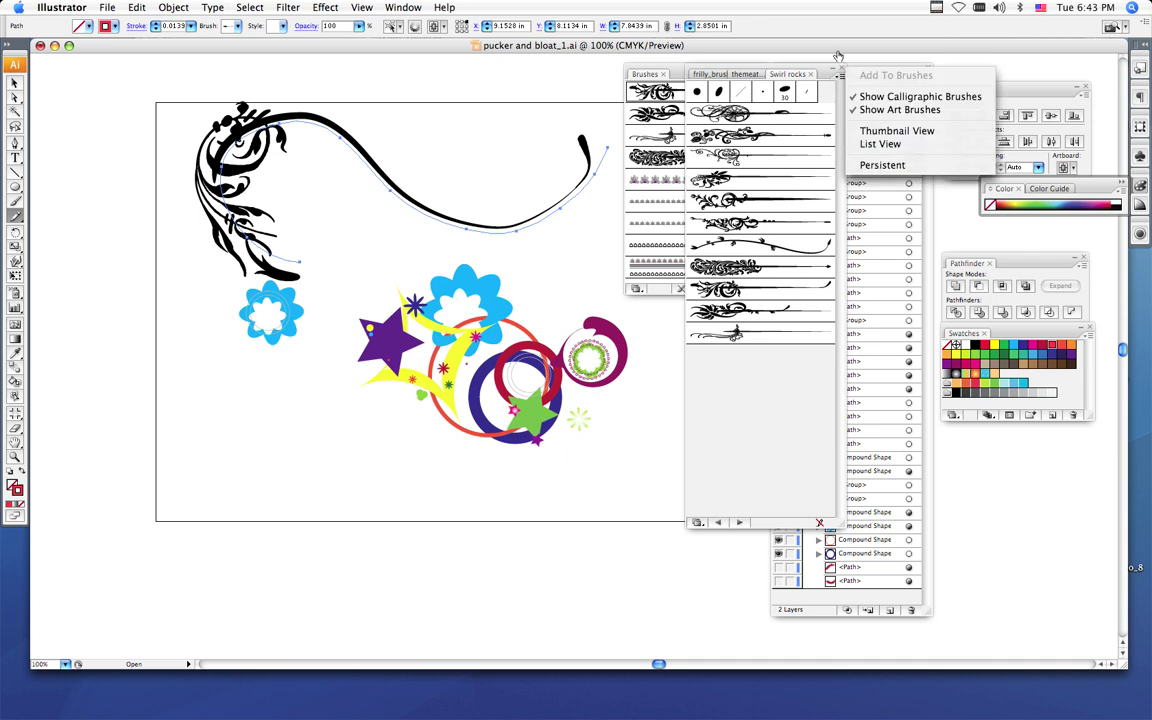
{"action": "left_click", "coordinate": [843, 71]}
{"action": "left_click", "coordinate": [833, 68]}
{"action": "left_click", "coordinate": [763, 75]}
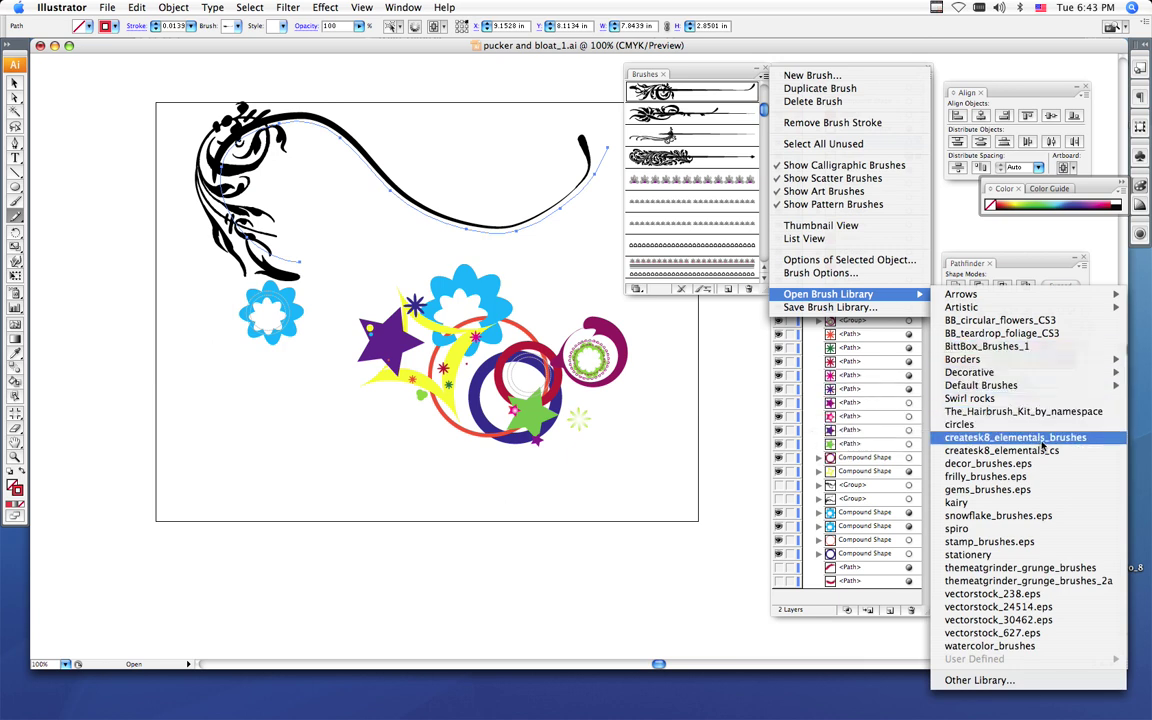
{"action": "left_click", "coordinate": [1046, 437]}
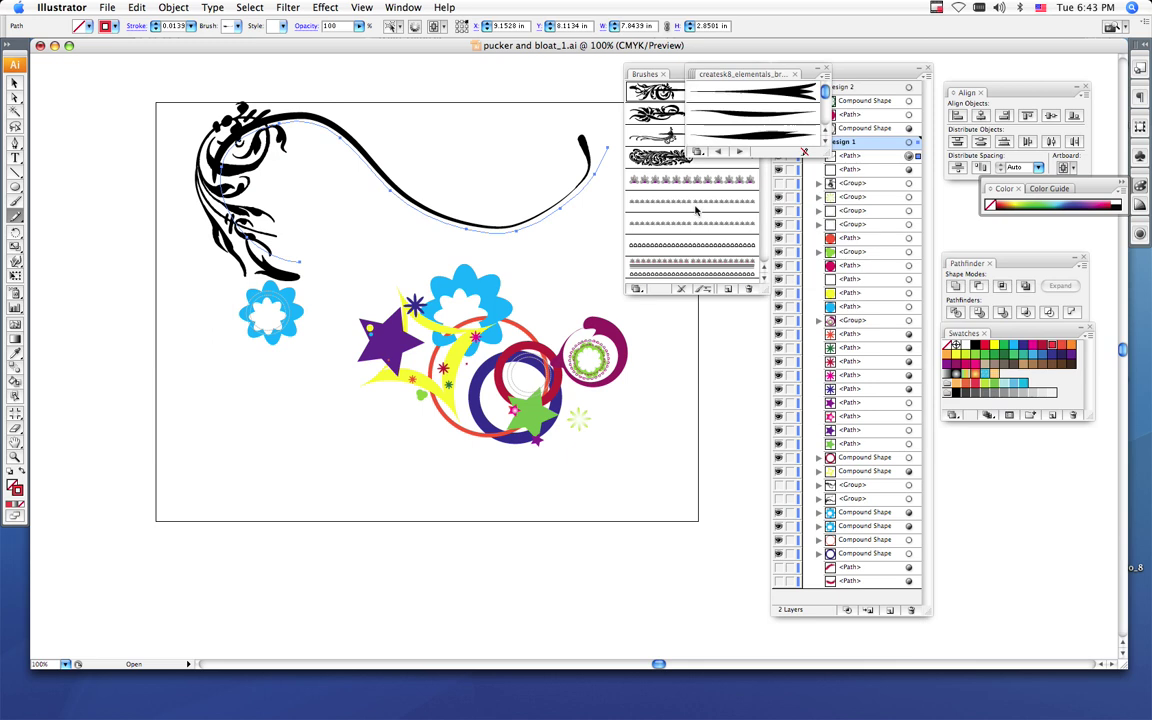
Try several createsk8 brushes on the curve and settle on the leafy red one.
{"action": "left_click", "coordinate": [789, 93]}
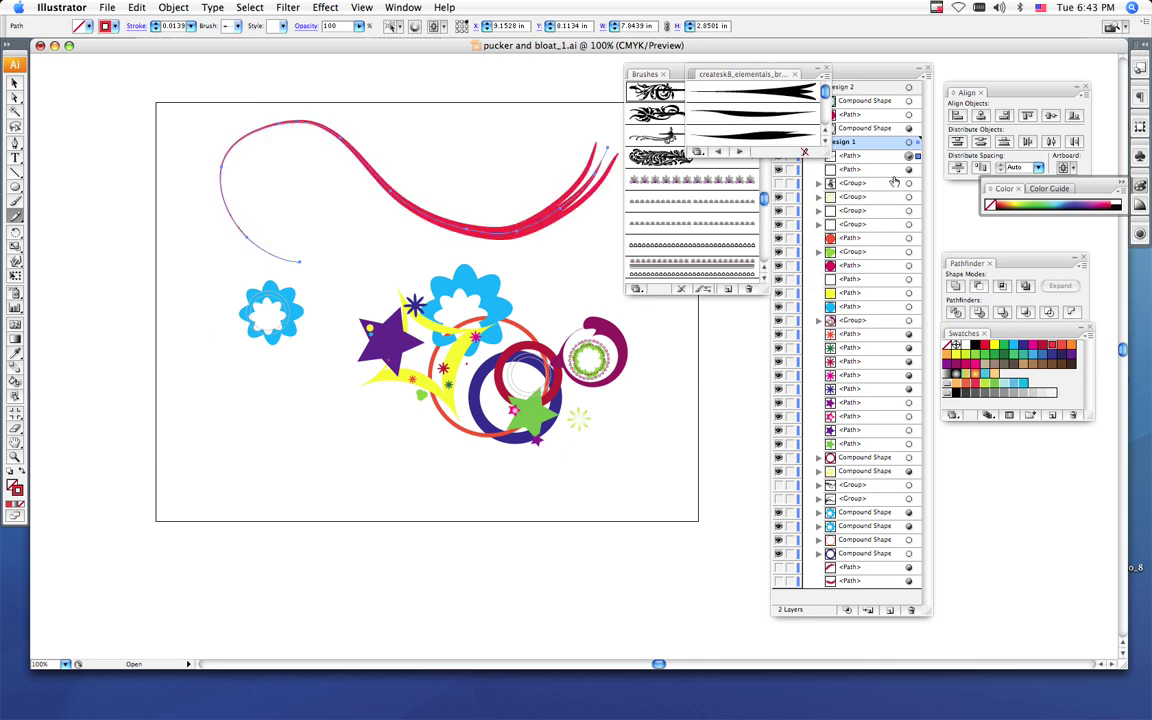
{"action": "left_click", "coordinate": [780, 128]}
{"action": "left_click_drag", "start_coordinate": [804, 152], "coordinate": [811, 244]}
{"action": "left_click", "coordinate": [808, 204]}
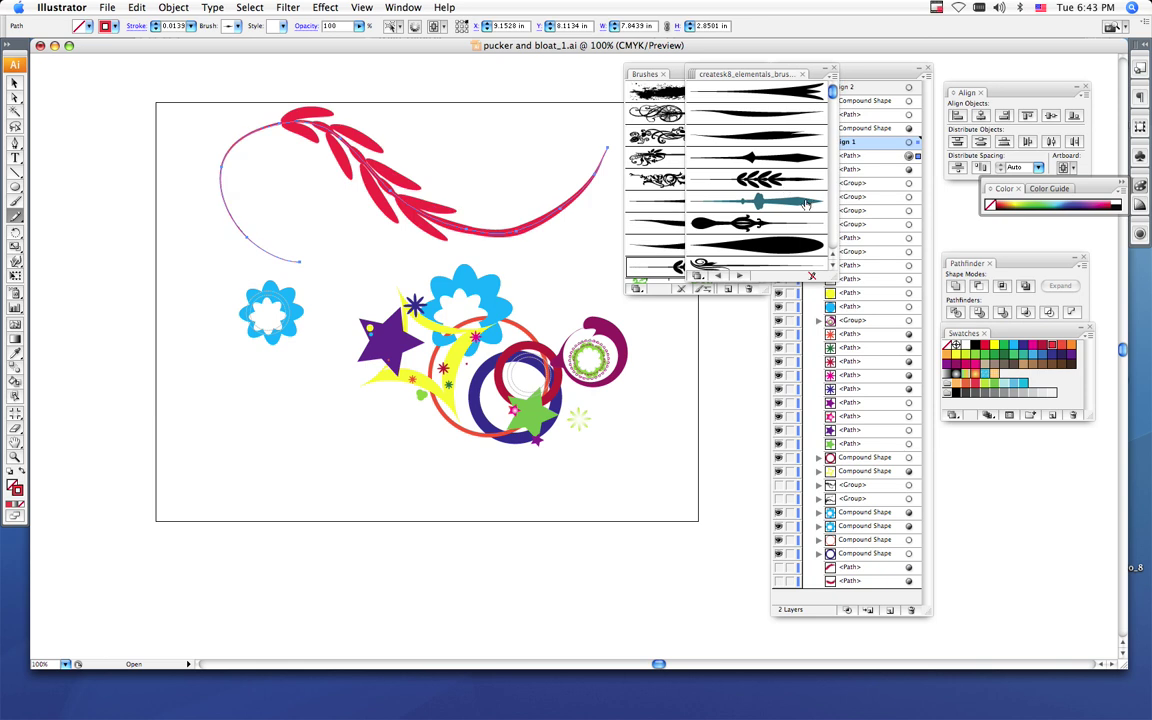
{"action": "left_click", "coordinate": [746, 245]}
{"action": "left_click", "coordinate": [697, 157]}
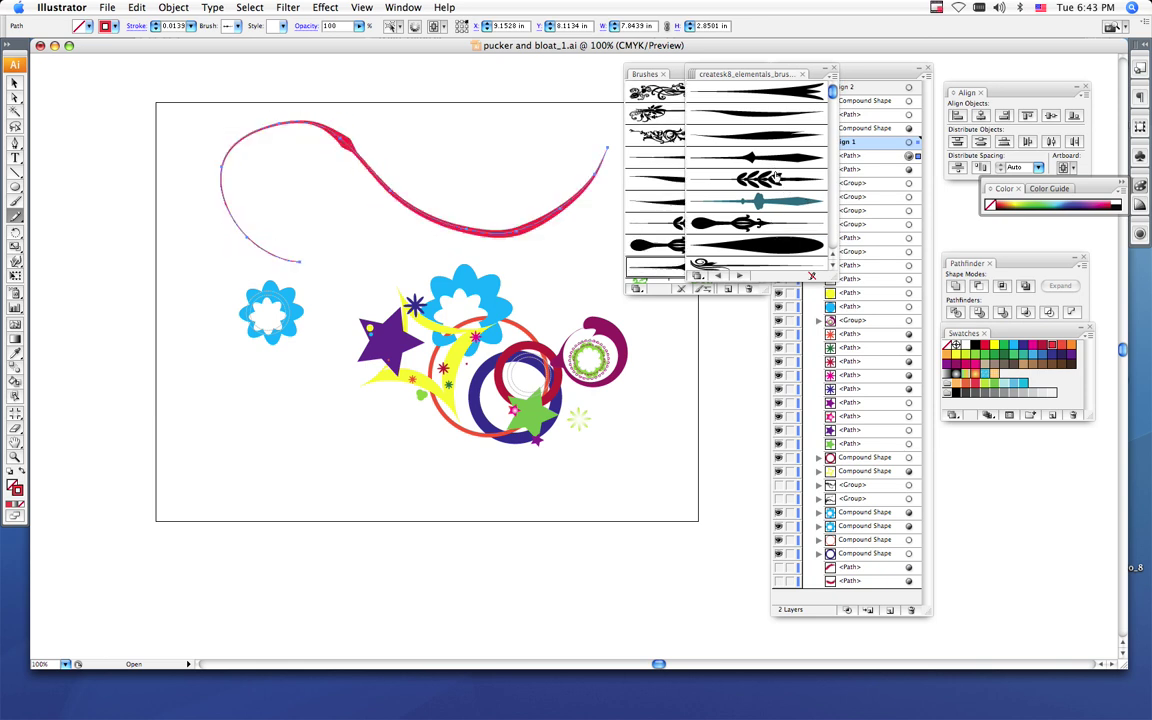
{"action": "left_click", "coordinate": [724, 186]}
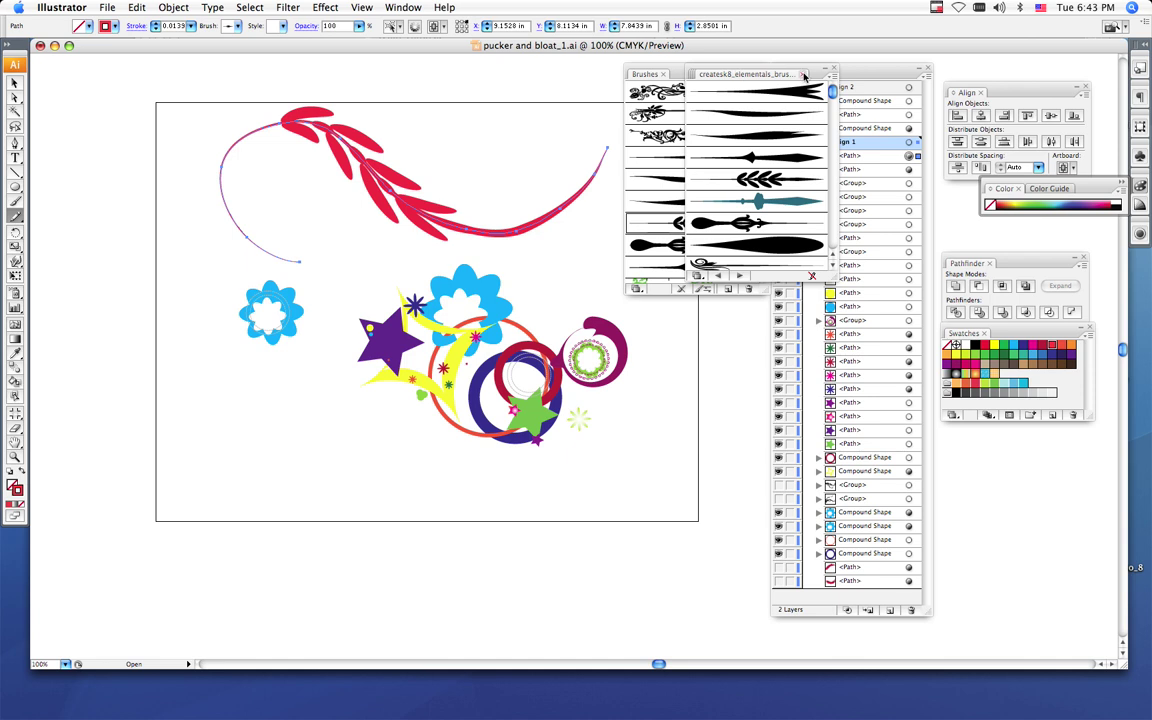
Close the extra brush libraries, including frilly_brushes.eps.
{"action": "left_click", "coordinate": [725, 72]}
{"action": "left_click", "coordinate": [803, 77]}
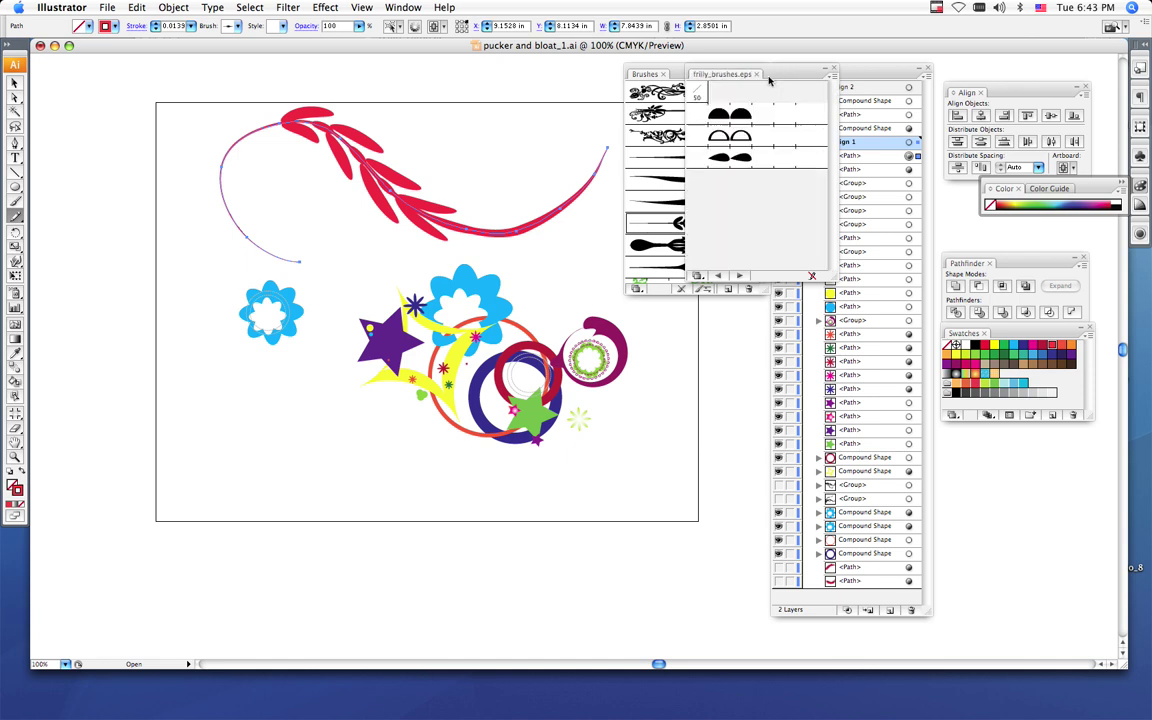
{"action": "left_click", "coordinate": [757, 74]}
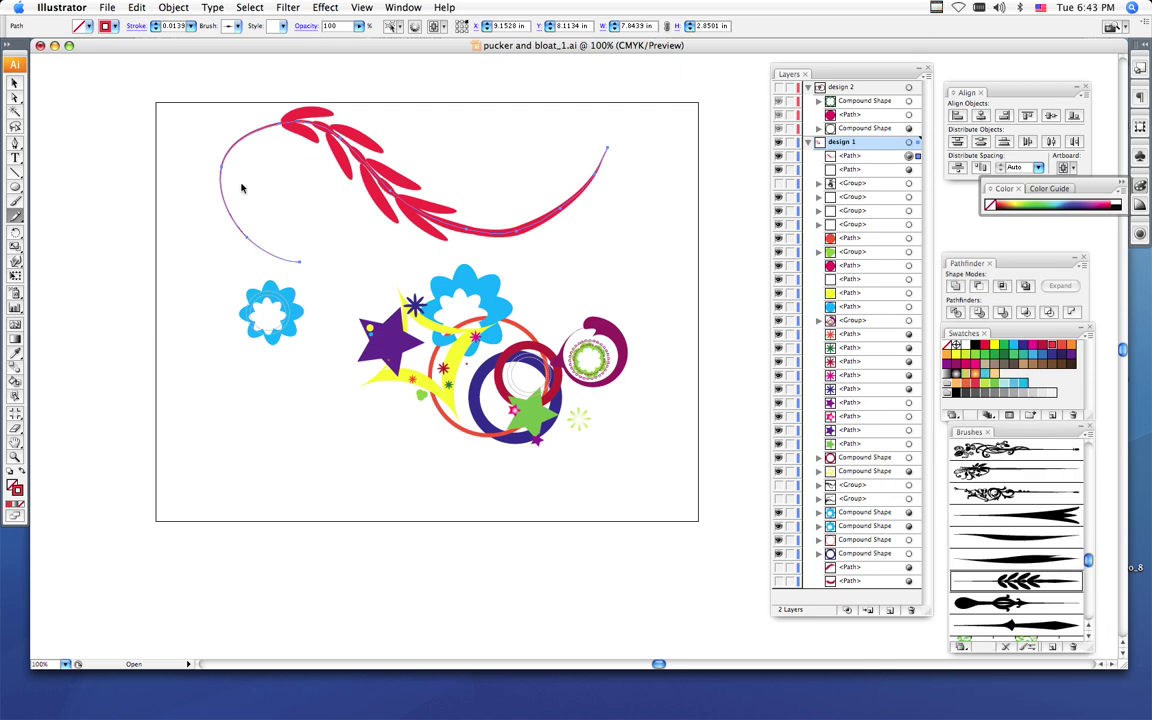
Squash the leafy path vertically and stretch it wider to the left.
{"action": "key", "text": "v"}
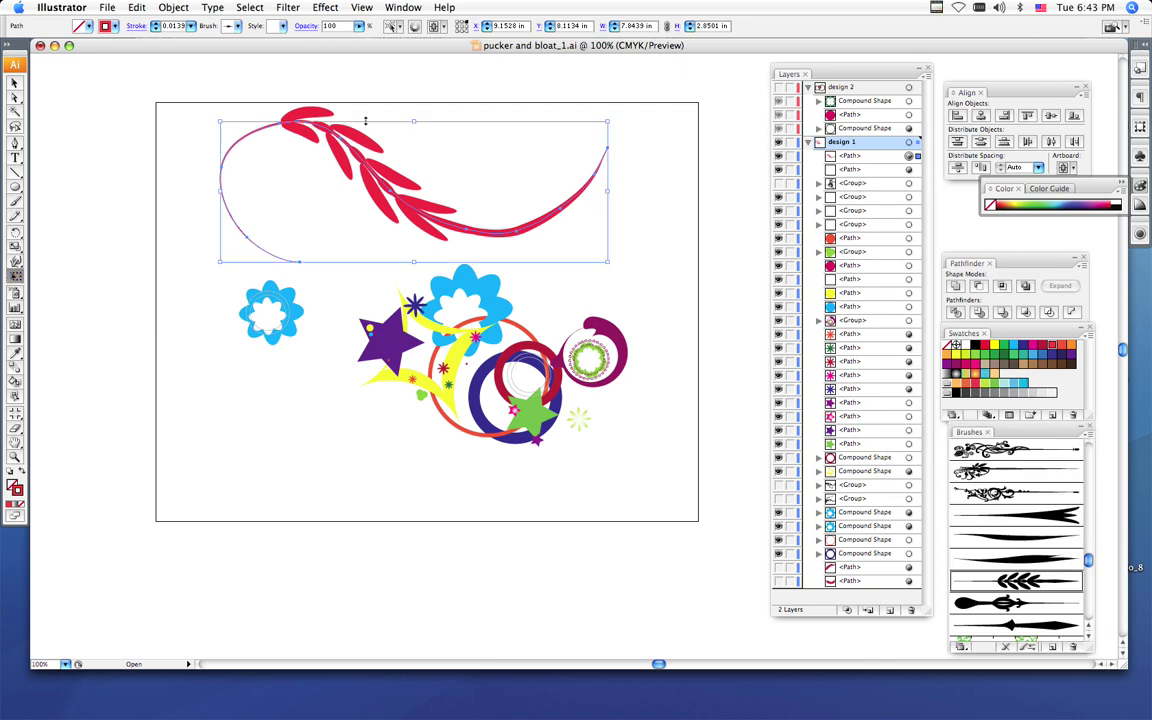
{"action": "left_click_drag", "start_coordinate": [414, 121], "coordinate": [441, 189]}
{"action": "left_click_drag", "start_coordinate": [220, 226], "coordinate": [100, 221]}
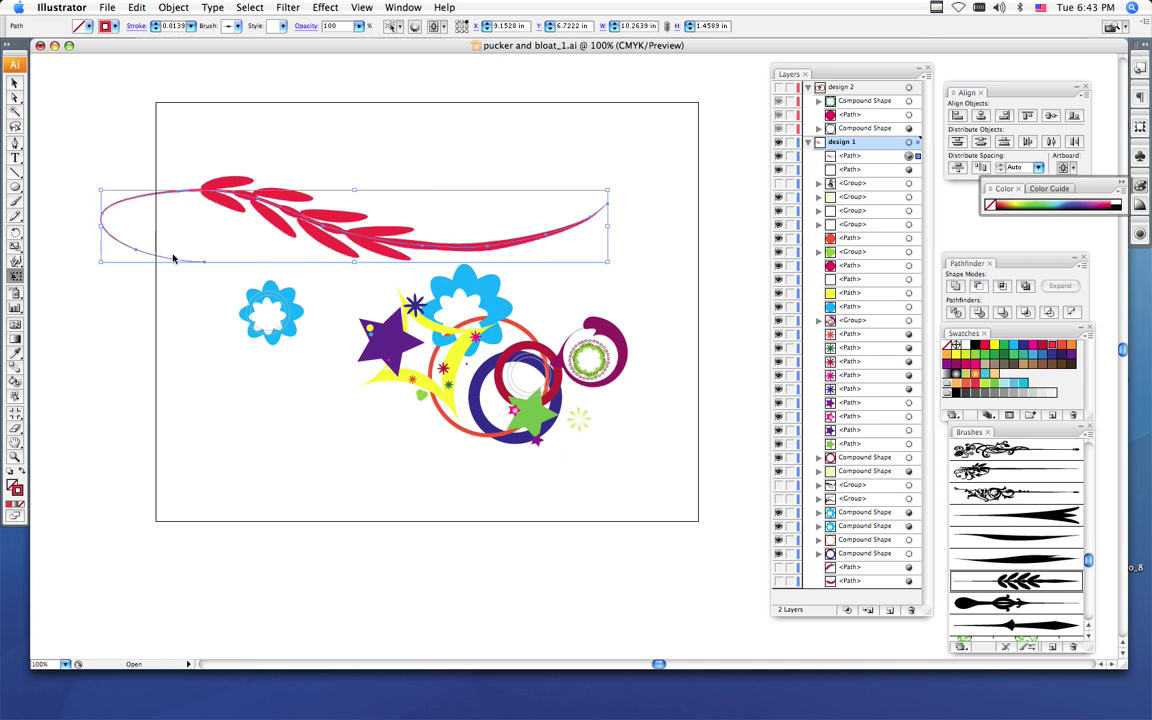
Reshape the path's anchors and curve handles, then delete the path.
{"action": "left_click", "coordinate": [14, 99]}
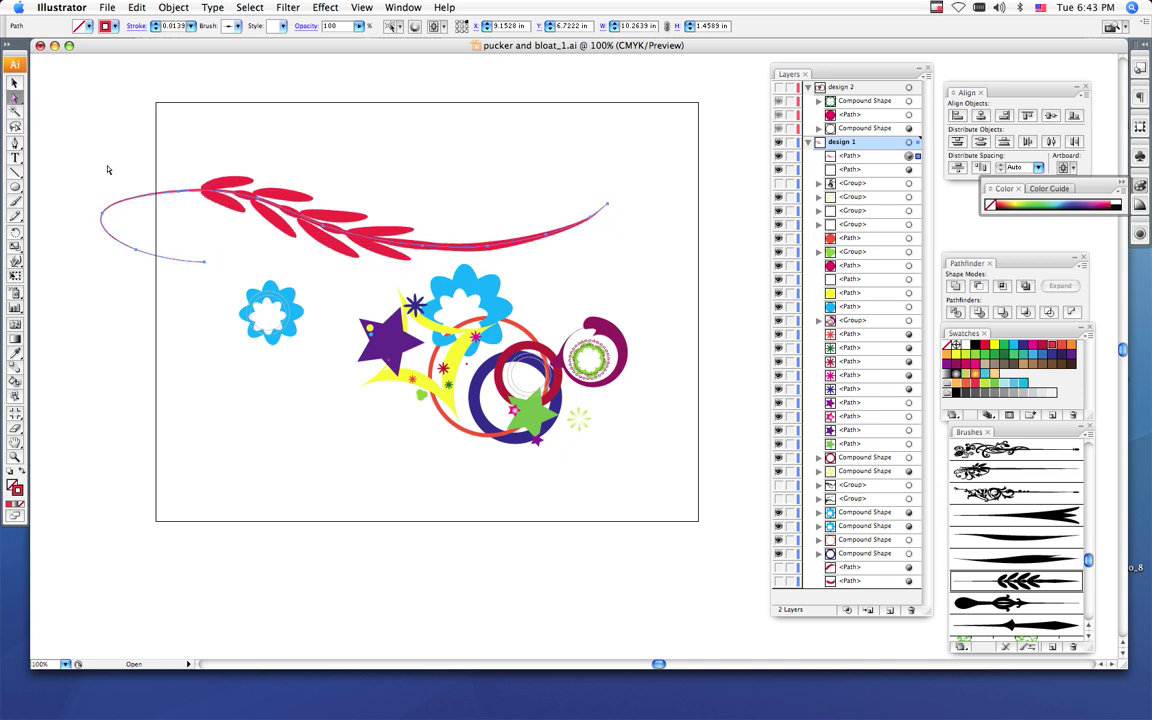
{"action": "left_click", "coordinate": [180, 195]}
{"action": "mouse_move", "coordinate": [180, 195]}
{"action": "left_mouse_down"}
{"action": "mouse_move", "coordinate": [195, 406]}
{"action": "mouse_move", "coordinate": [105, 440]}
{"action": "left_mouse_up"}
{"action": "mouse_move", "coordinate": [150, 258]}
{"action": "left_mouse_down"}
{"action": "mouse_move", "coordinate": [226, 309]}
{"action": "mouse_move", "coordinate": [267, 391]}
{"action": "mouse_move", "coordinate": [238, 325]}
{"action": "left_mouse_up"}
{"action": "left_click_drag", "start_coordinate": [420, 245], "coordinate": [438, 201]}
{"action": "left_click_drag", "start_coordinate": [544, 240], "coordinate": [590, 257]}
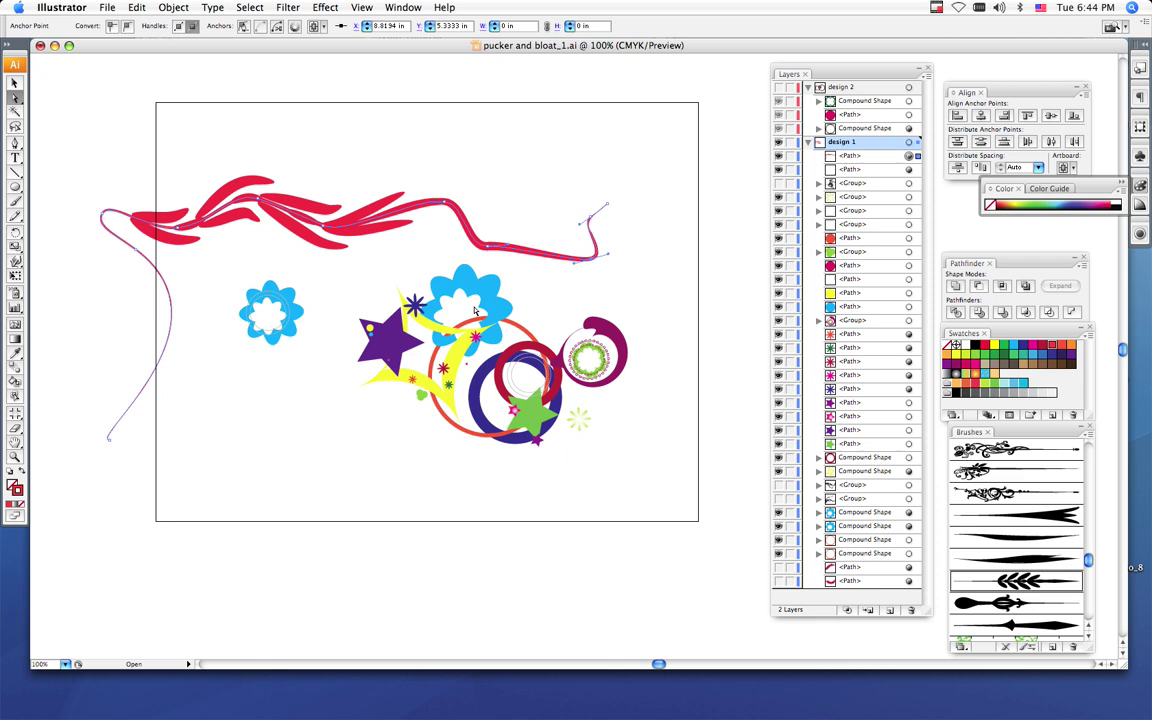
{"action": "key", "text": "Delete"}
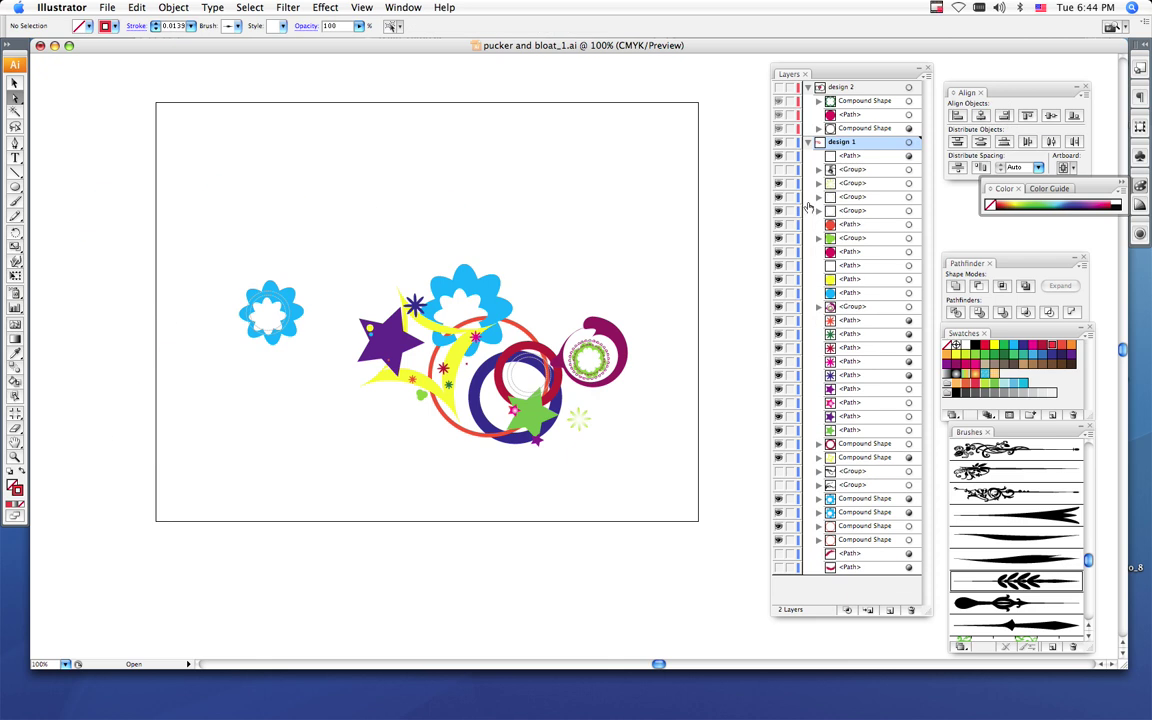
Reveal the black vine group and red grunge splashes, then paint a leafy red stroke at upper left.
{"action": "left_click", "coordinate": [780, 485]}
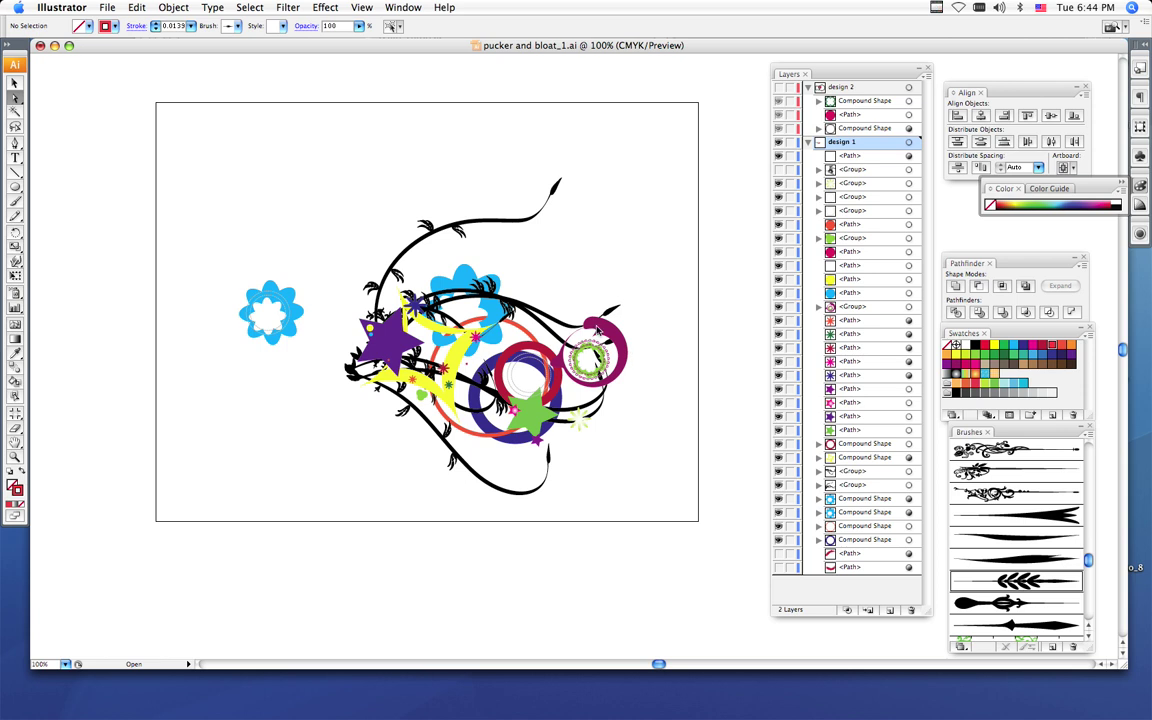
{"action": "left_click", "coordinate": [782, 568]}
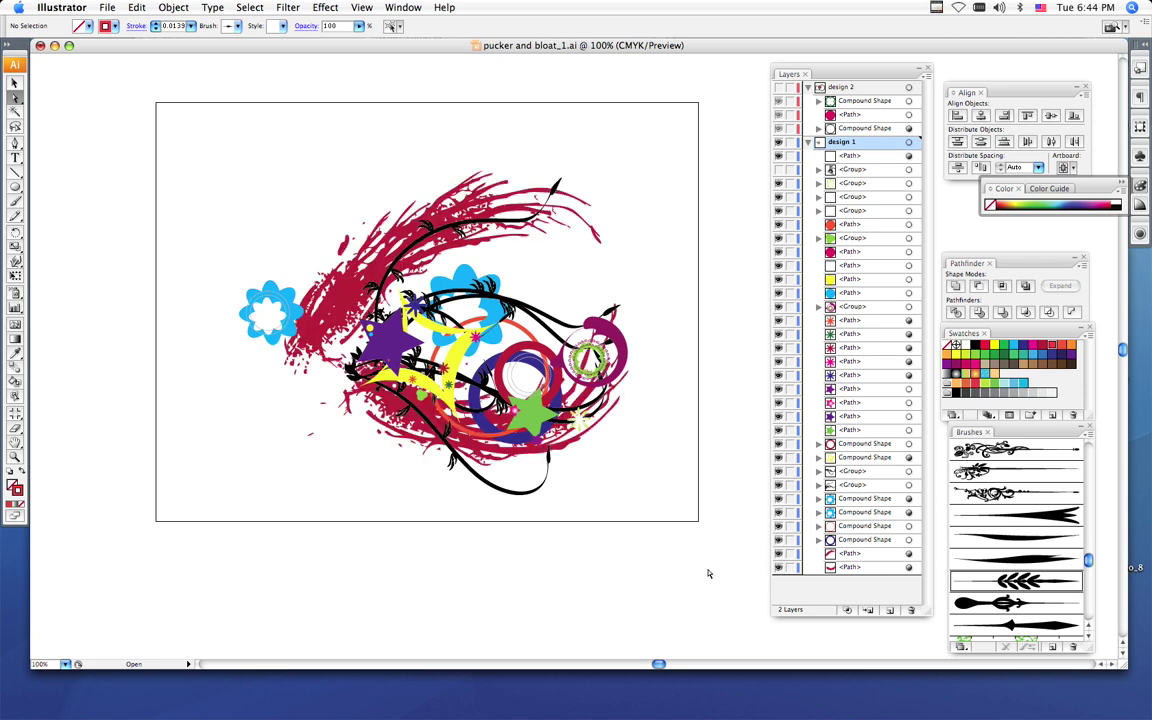
{"action": "left_click", "coordinate": [15, 200]}
{"action": "mouse_move", "coordinate": [214, 327]}
{"action": "left_mouse_down"}
{"action": "mouse_move", "coordinate": [224, 275]}
{"action": "mouse_move", "coordinate": [315, 177]}
{"action": "mouse_move", "coordinate": [450, 155]}
{"action": "left_mouse_up"}
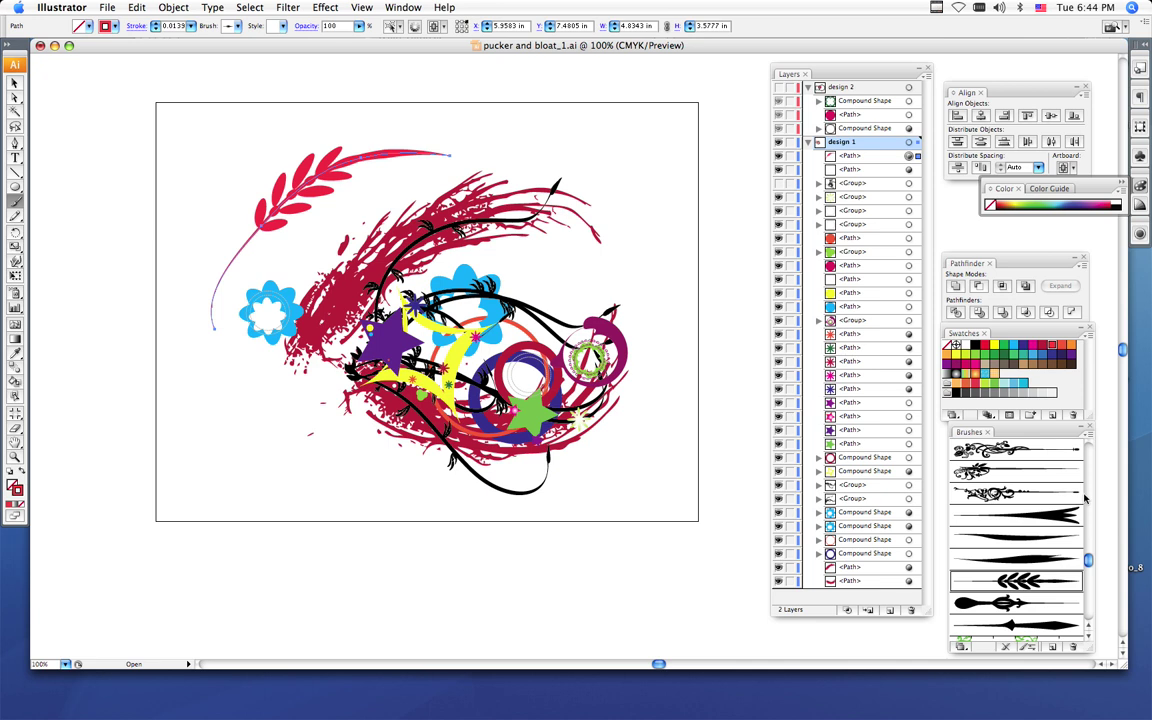
{"action": "mouse_move", "coordinate": [1090, 562]}
{"action": "left_mouse_down"}
{"action": "mouse_move", "coordinate": [1091, 606]}
{"action": "mouse_move", "coordinate": [1092, 572]}
{"action": "left_mouse_up"}
Load the themeatgrinder_grunge_brushes library and apply a red grunge brush to the new stroke.
{"action": "left_click", "coordinate": [1088, 432]}
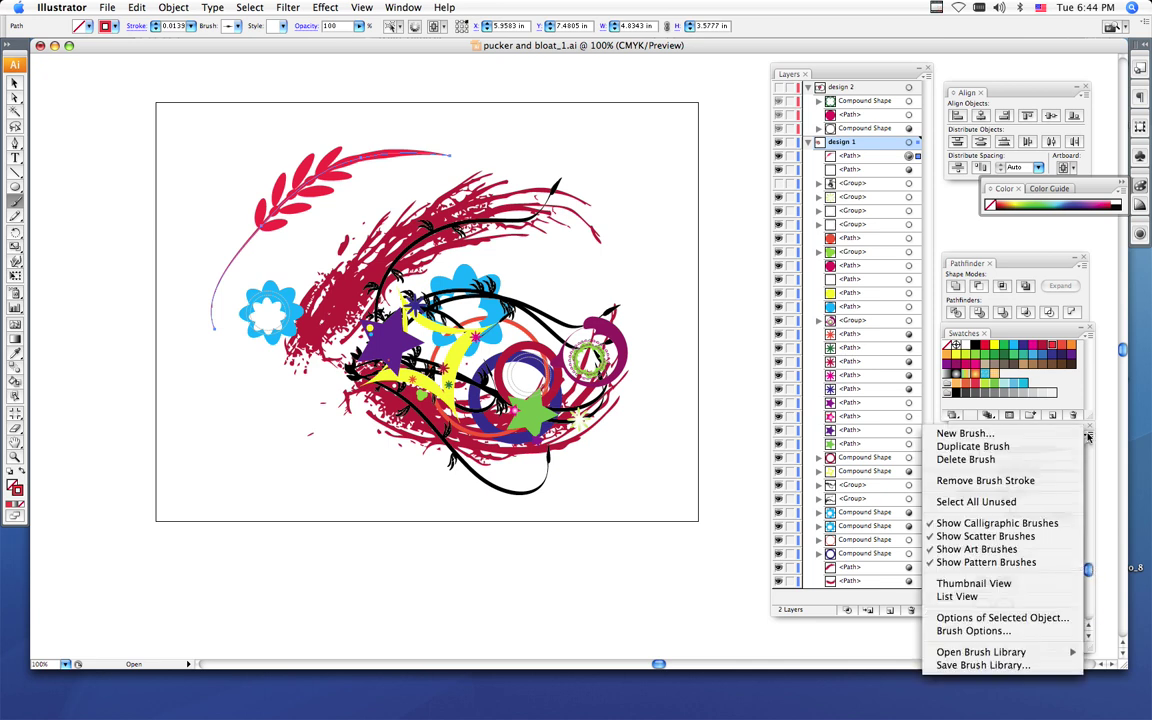
{"action": "mouse_move", "coordinate": [975, 652]}
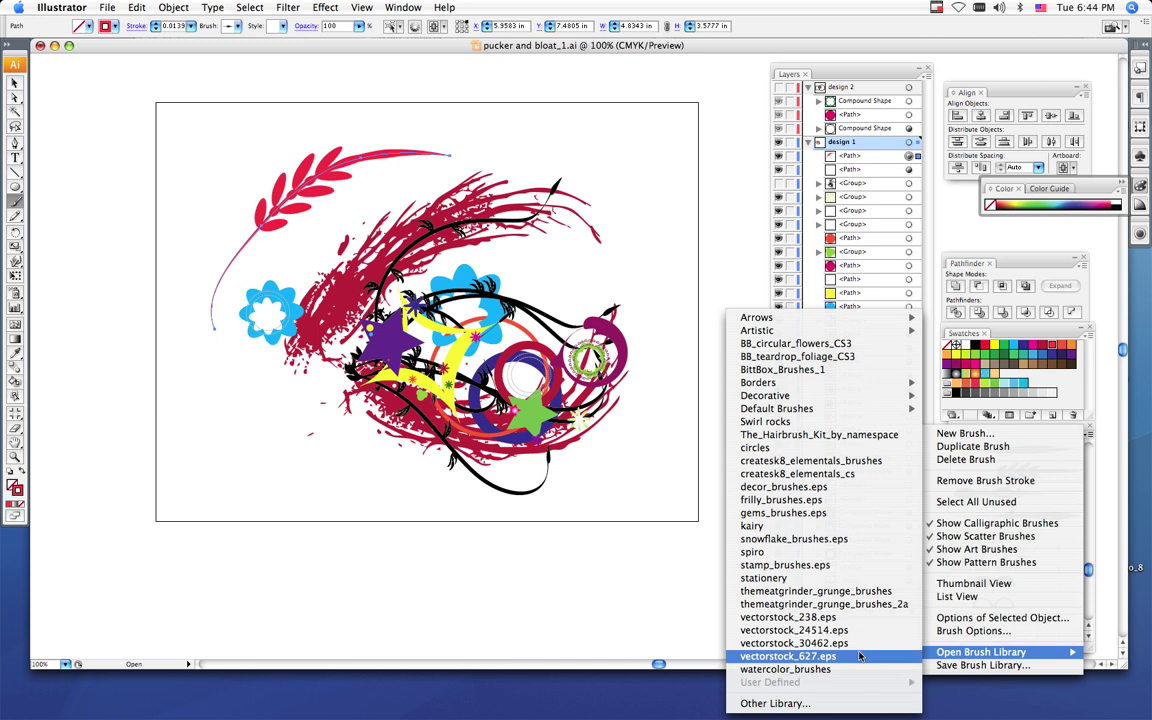
{"action": "left_click", "coordinate": [840, 591]}
{"action": "left_click", "coordinate": [740, 137]}
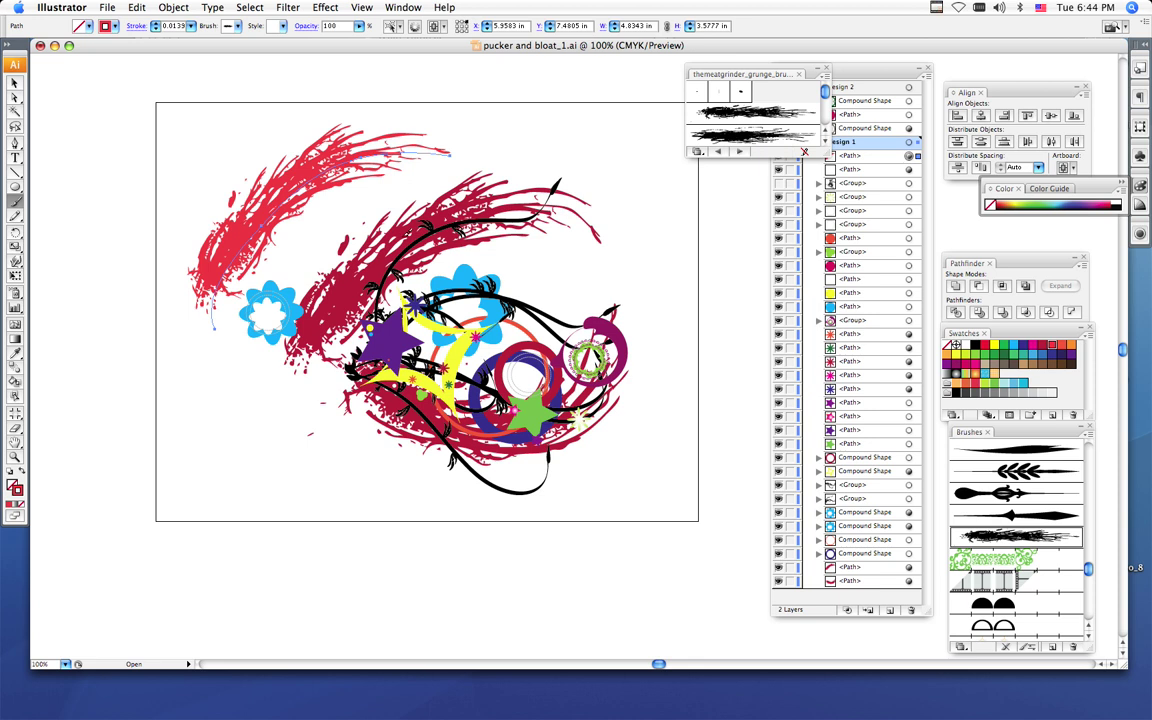
Move and rotate the grunge stroke with Free Transform, then delete it.
{"action": "left_click", "coordinate": [14, 81]}
{"action": "left_click_drag", "start_coordinate": [236, 244], "coordinate": [338, 262]}
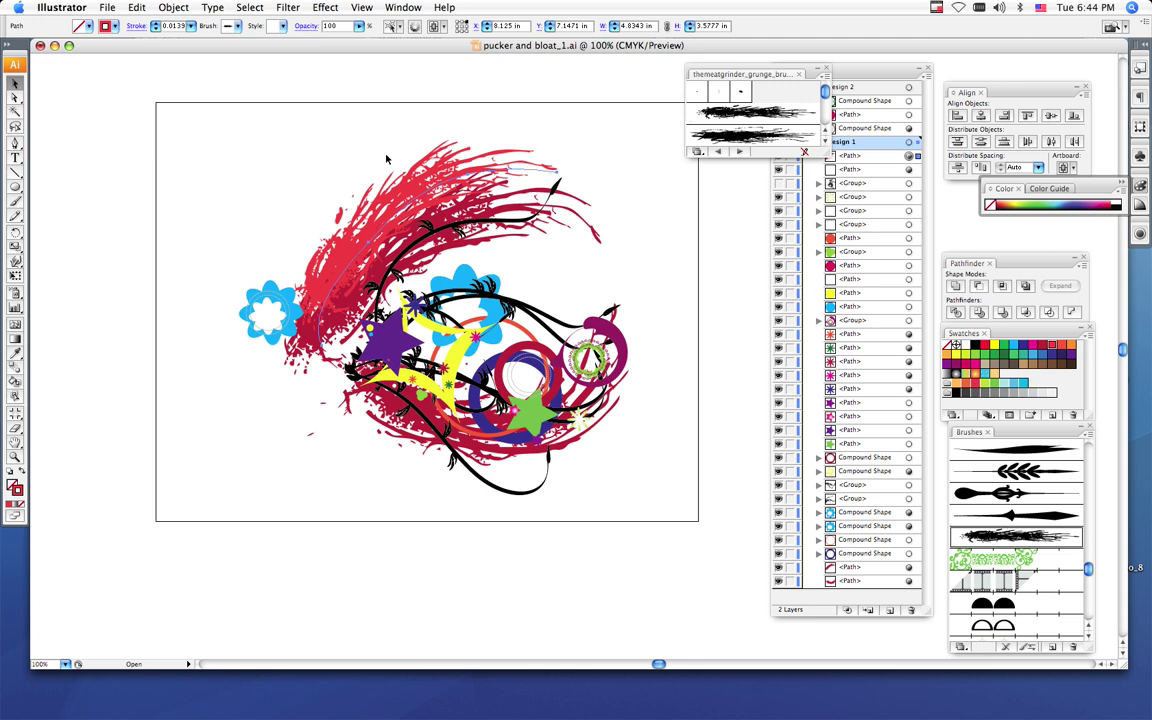
{"action": "left_click", "coordinate": [14, 252]}
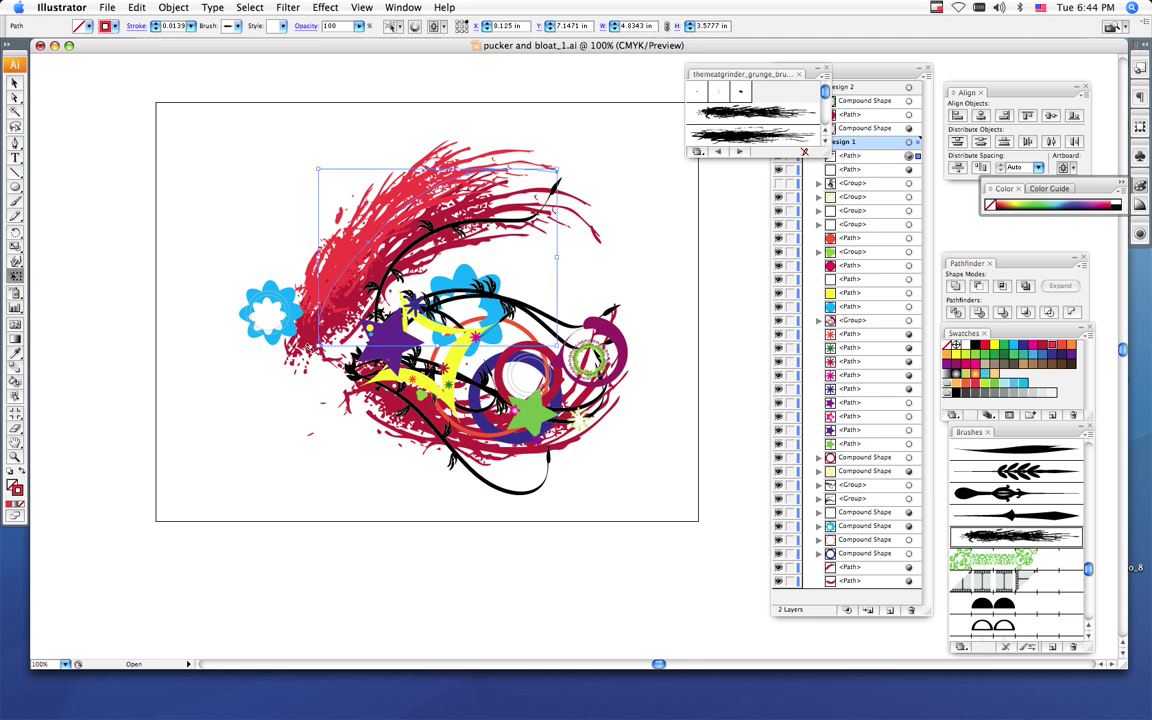
{"action": "left_click_drag", "start_coordinate": [279, 314], "coordinate": [270, 276]}
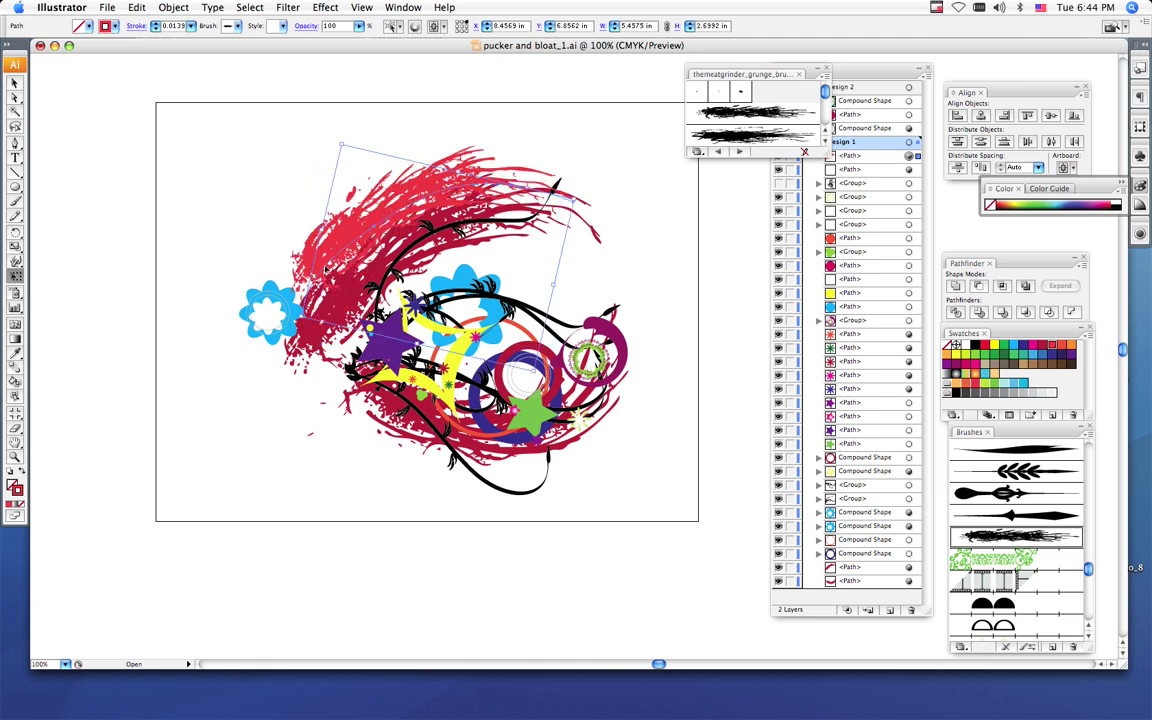
{"action": "left_click_drag", "start_coordinate": [318, 277], "coordinate": [101, 225]}
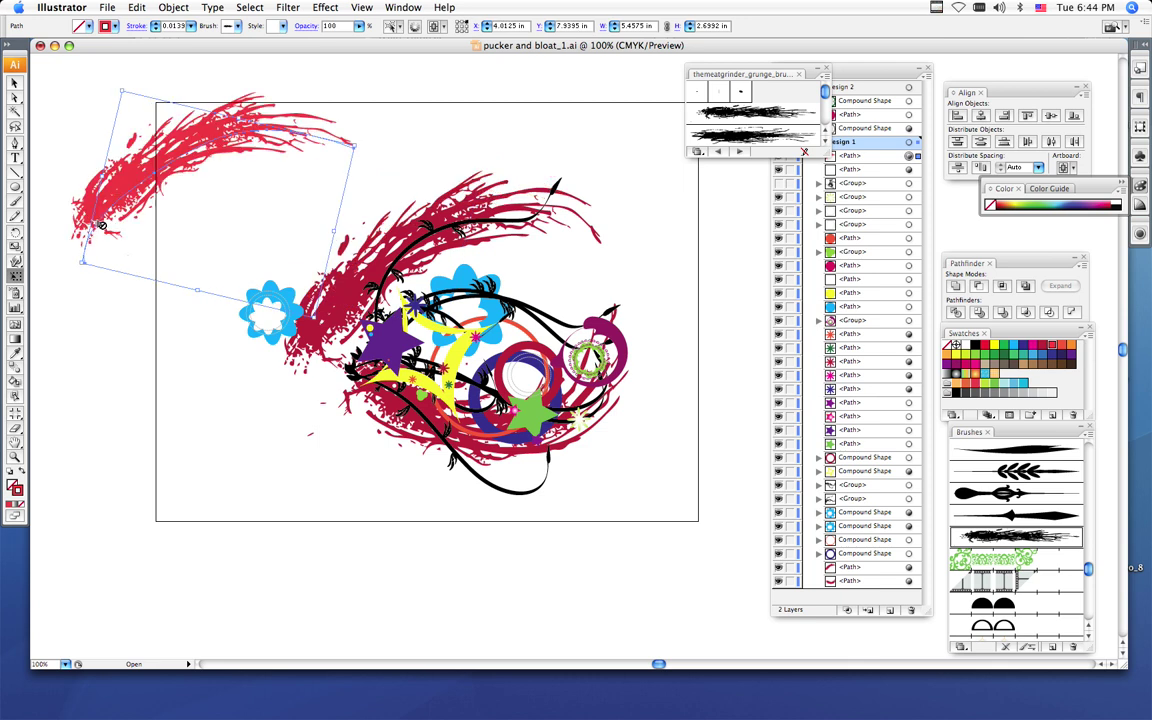
{"action": "key", "text": "Delete"}
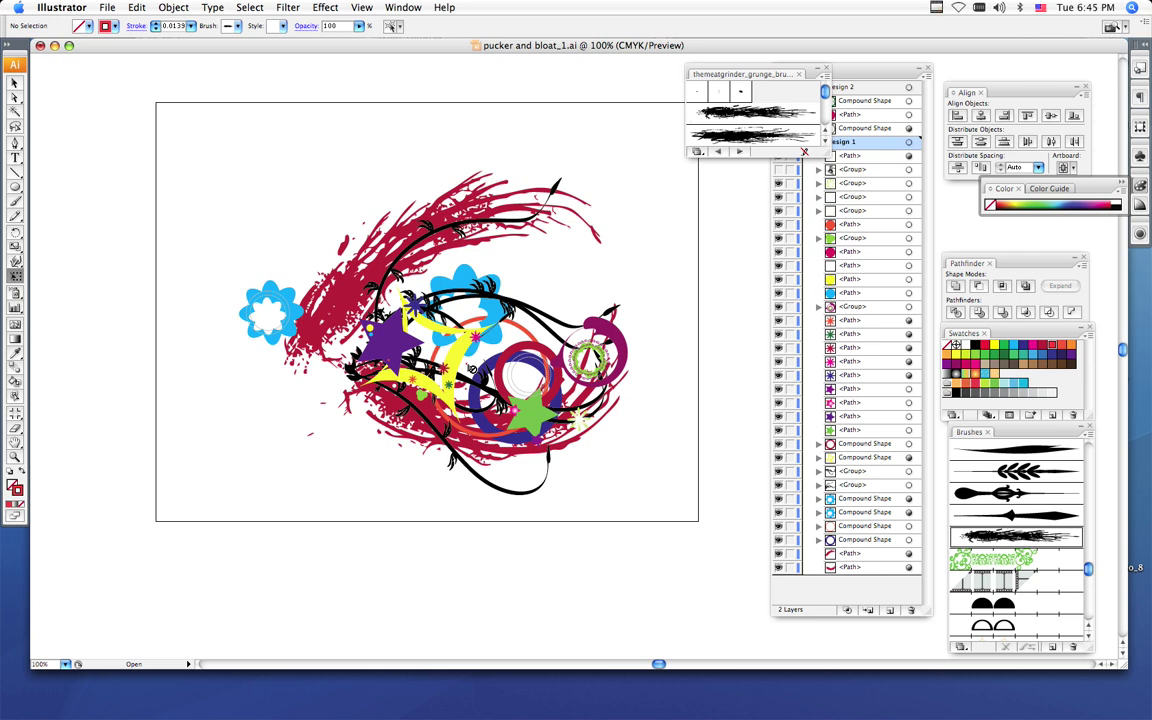
Save the finished swirl-and-grunge design to pucker and bloat_1.ai via File > Save.
{"action": "left_click", "coordinate": [107, 9]}
{"action": "left_click", "coordinate": [142, 136]}
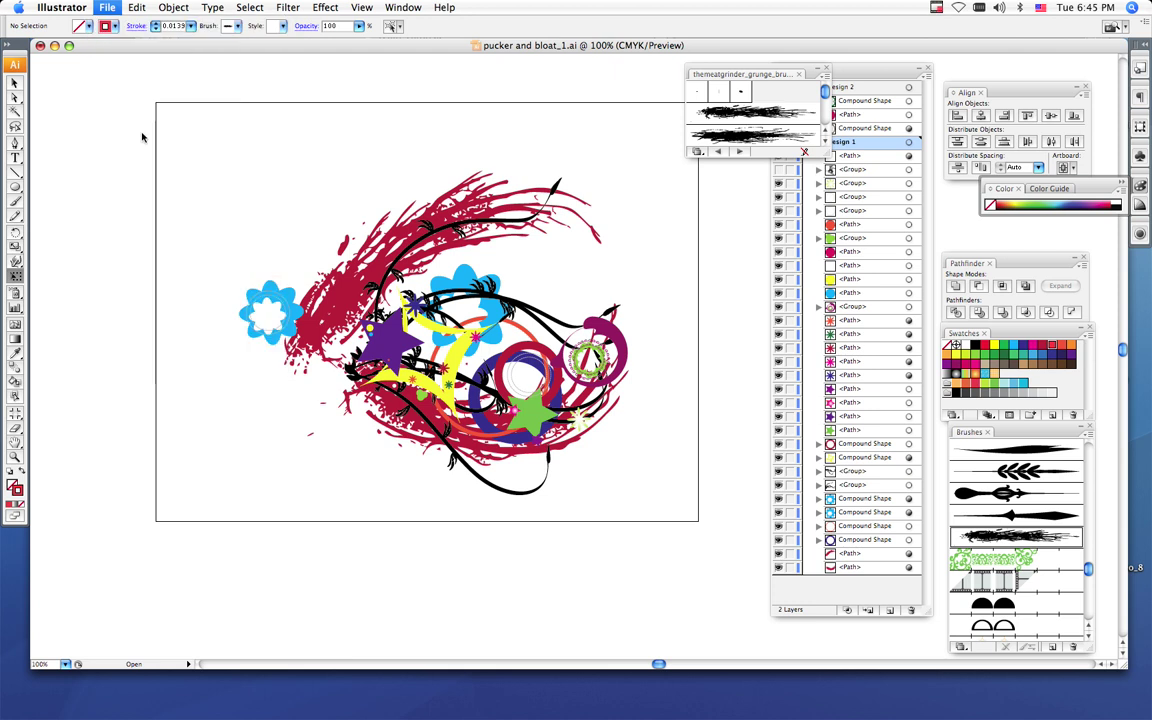